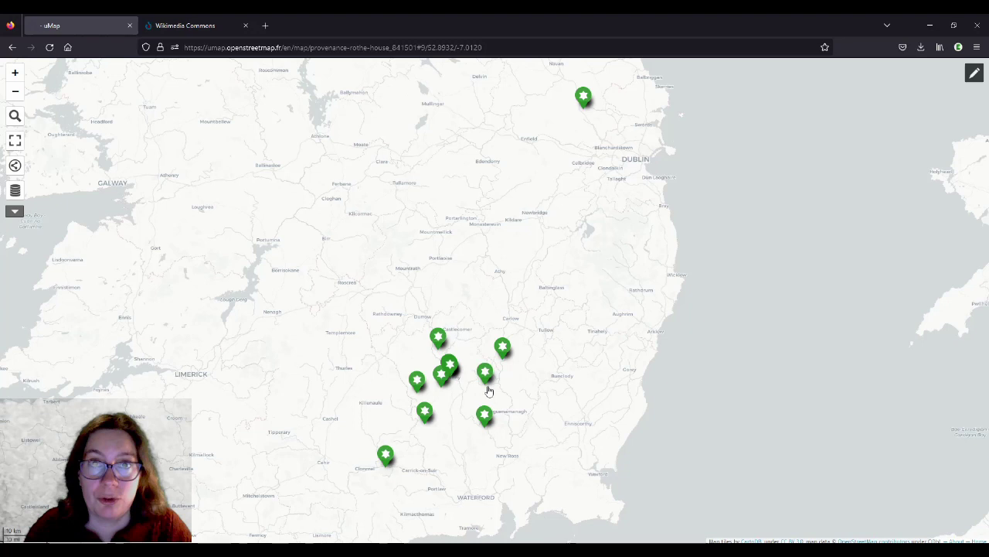
Recentre the artifact markers, check the Giant deer head details, then zoom in around Kilkenny
drag(467, 418, 469, 367)
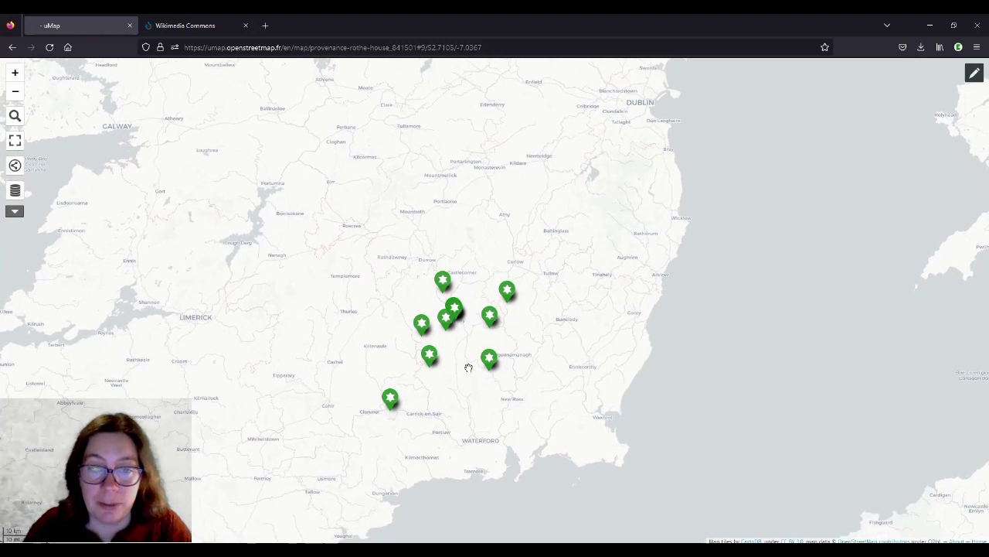
click(445, 285)
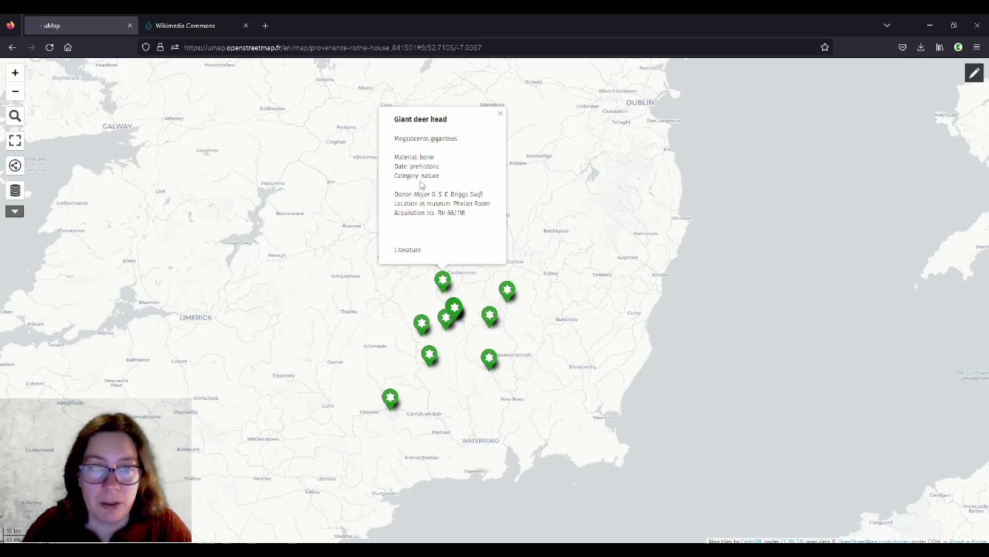
click(503, 117)
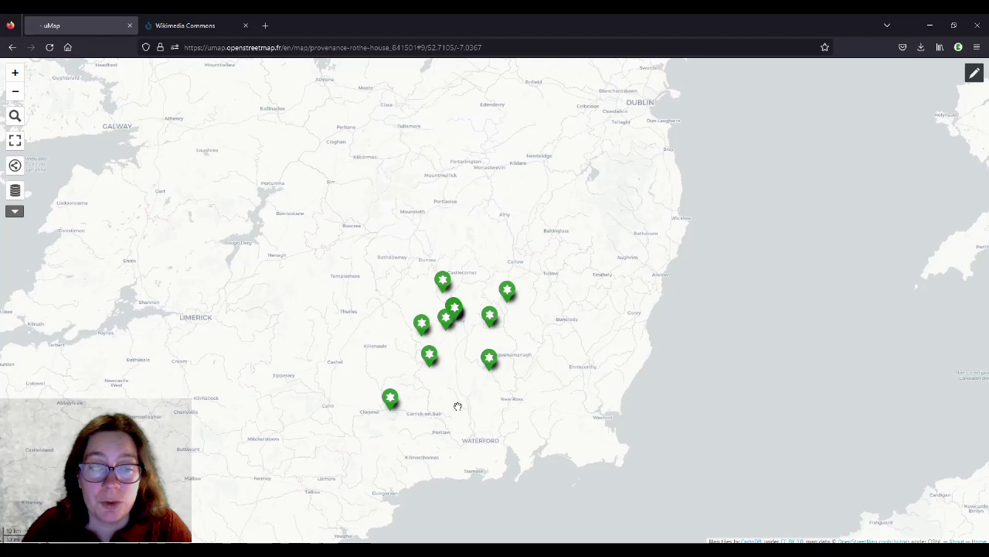
scroll(450, 389, up, 2)
scroll(452, 389, down, 2)
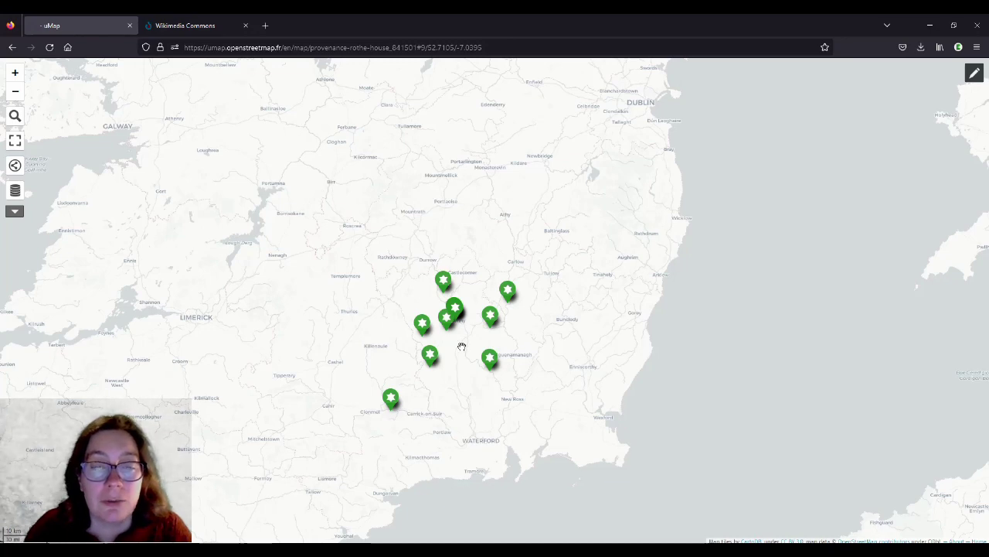
scroll(461, 346, up, 2)
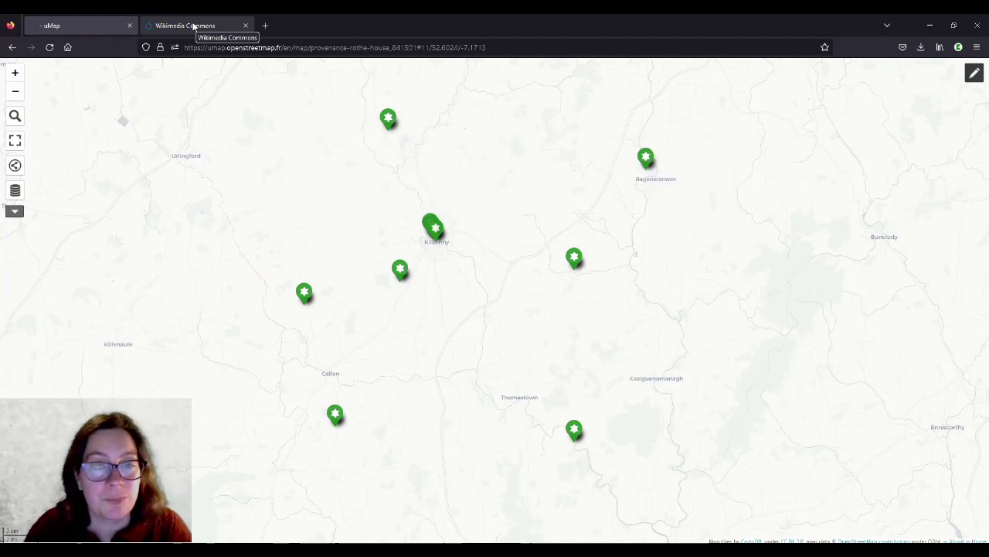
On Wikimedia Commons, type 'Category:Collections of Ro' into the search box
click(193, 27)
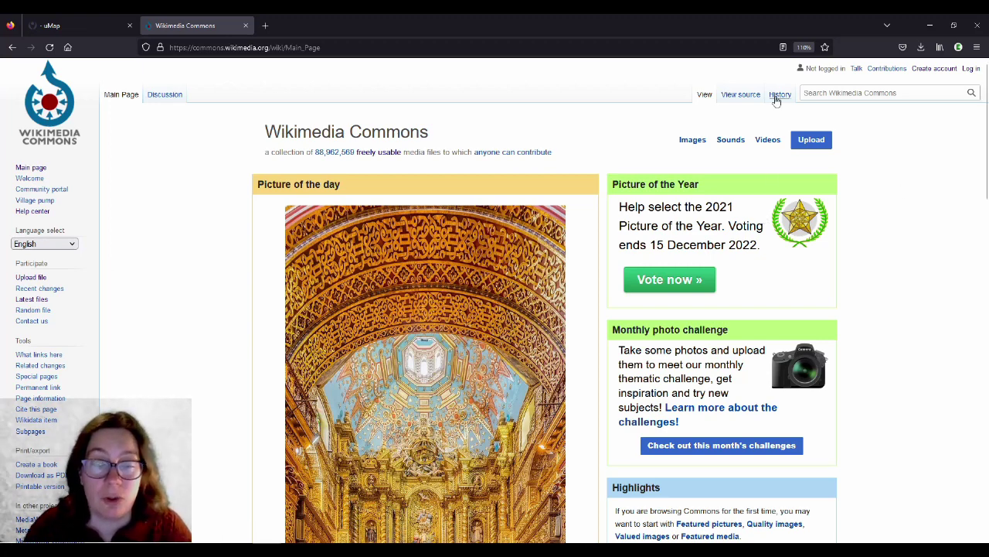
click(828, 92)
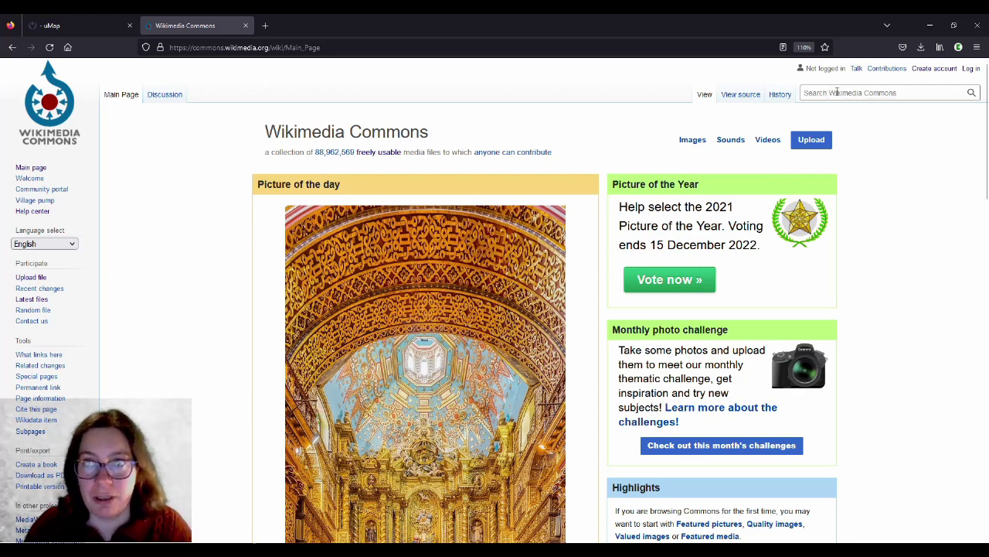
click(837, 91)
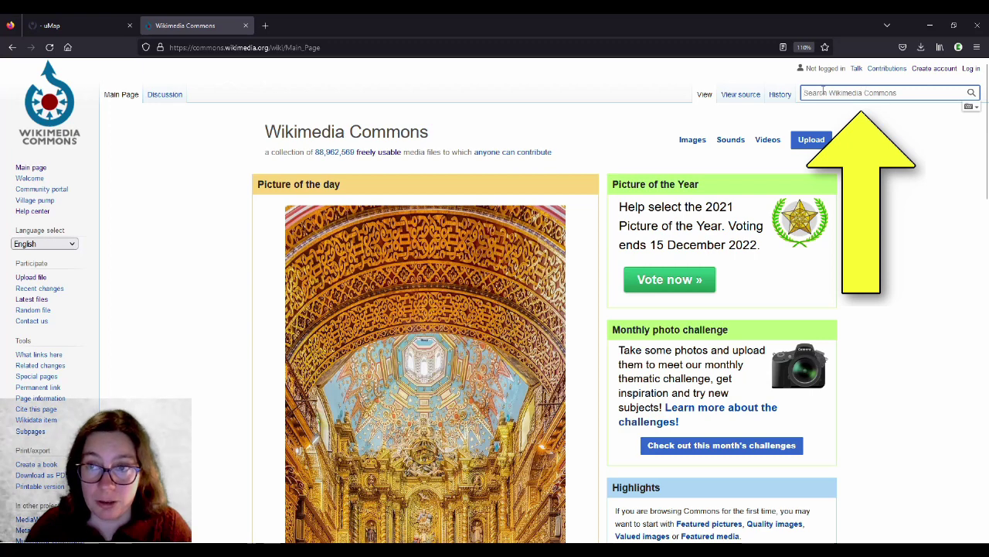
text(Catego)
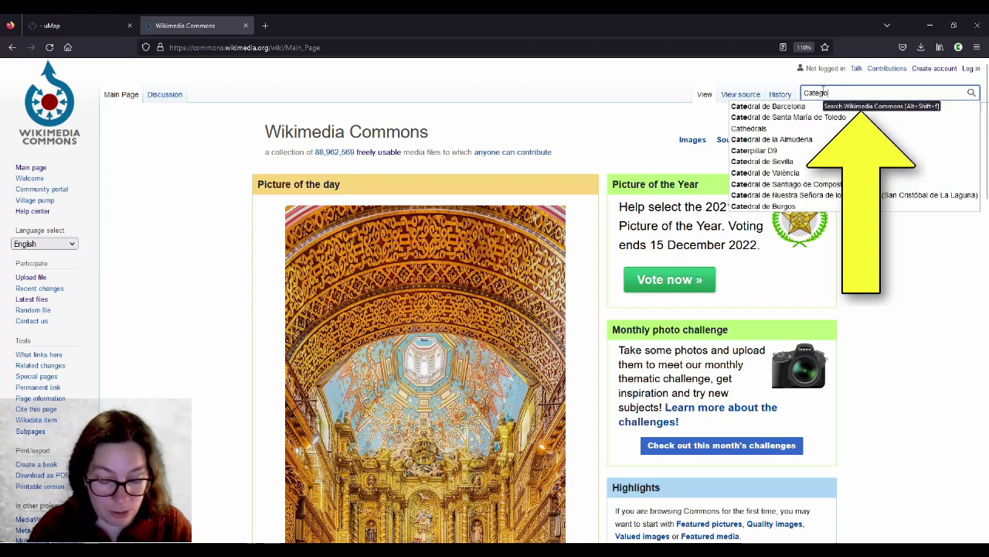
text(ry:)
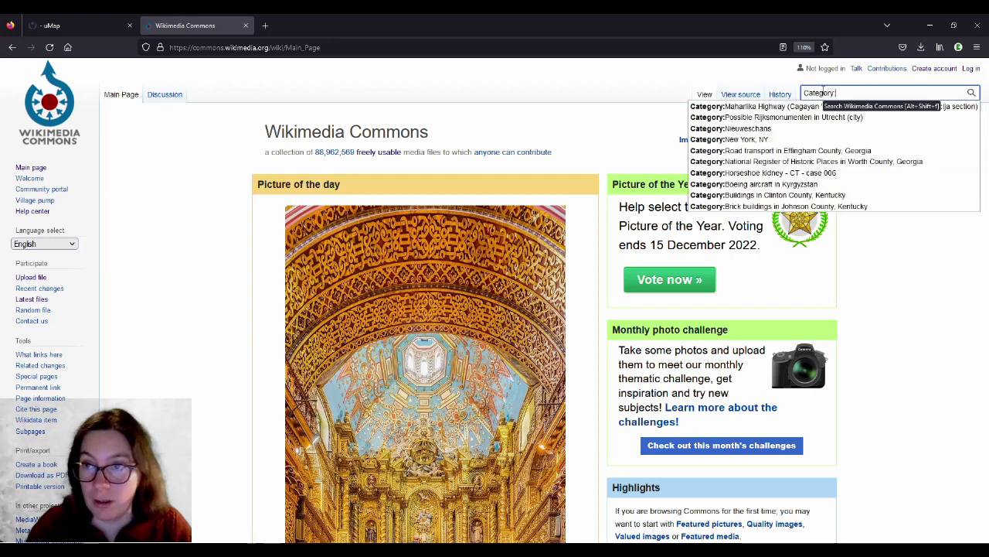
text(Collections o)
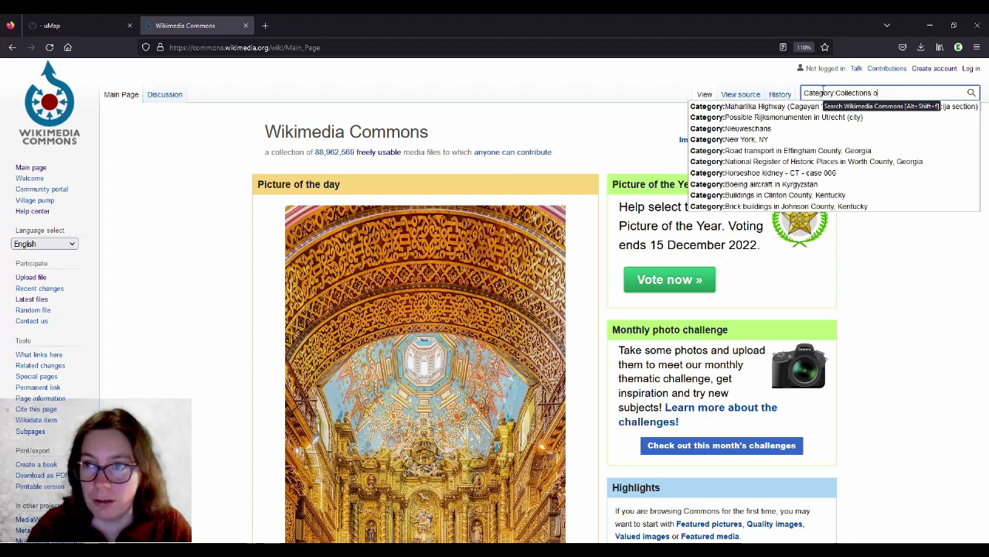
text(f Ro)
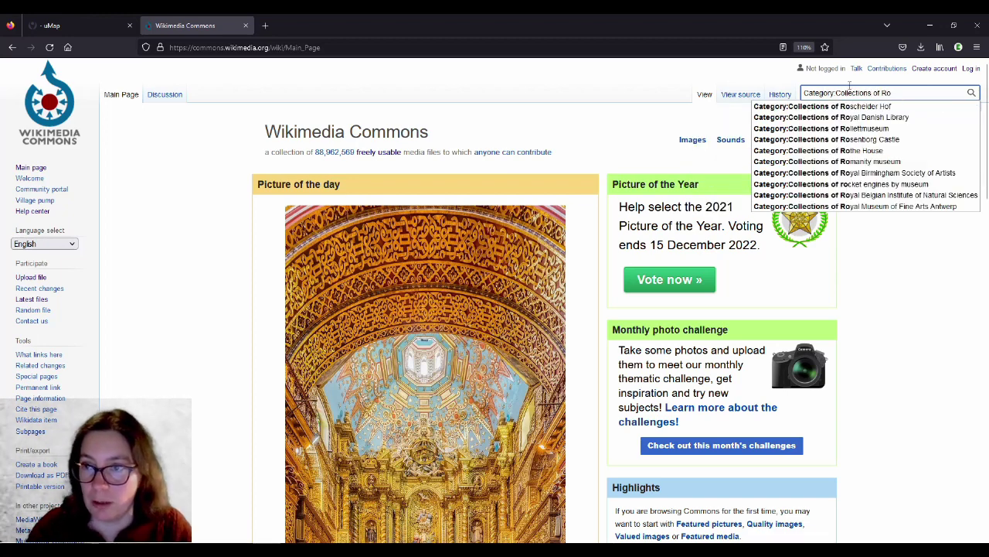
Open Category:Collections of Rothe House and view the Tudor button Kilkenny.png image
click(881, 152)
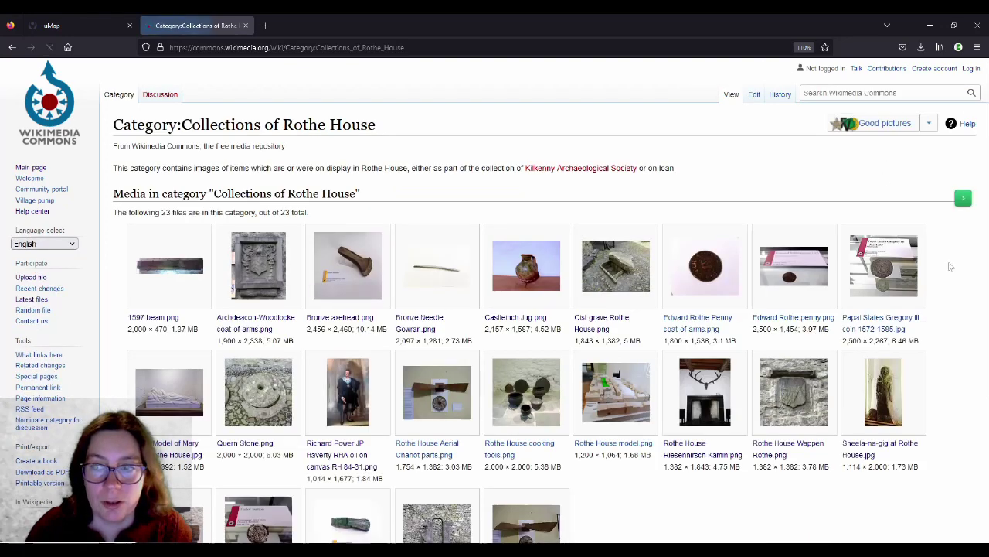
scroll(968, 276, down, 2)
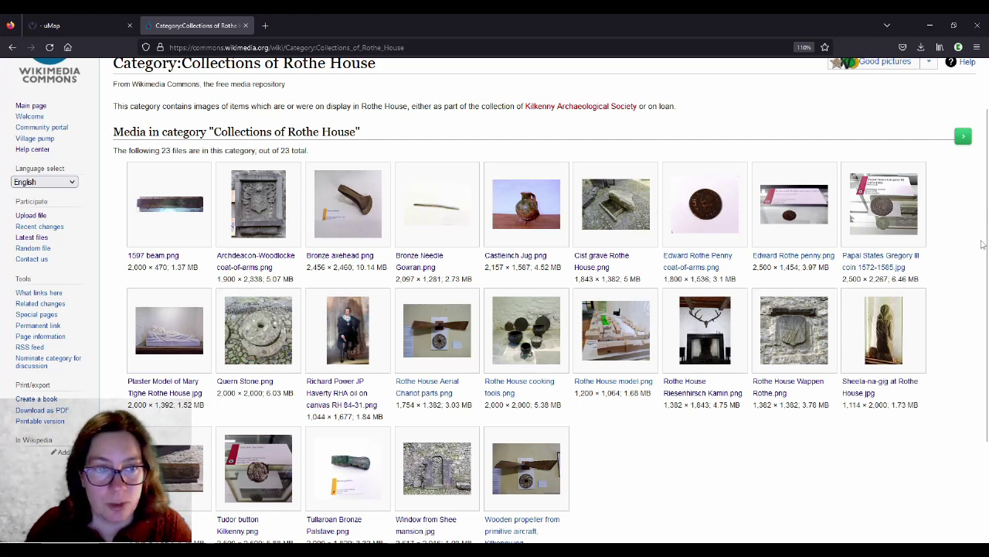
scroll(981, 244, down, 3)
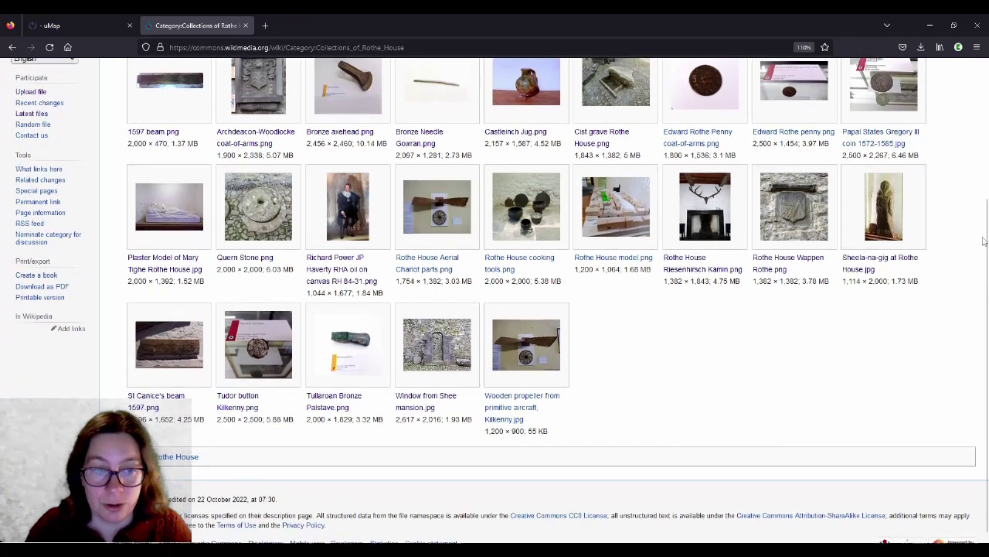
click(241, 390)
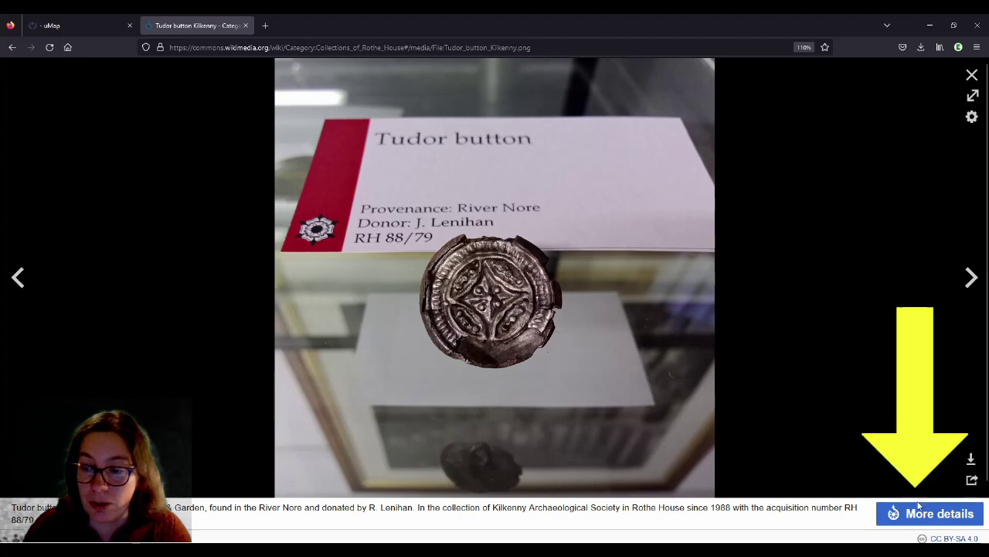
Open the Tudor button Kilkenny.png file page and find acquisition number RH 88/79
click(919, 516)
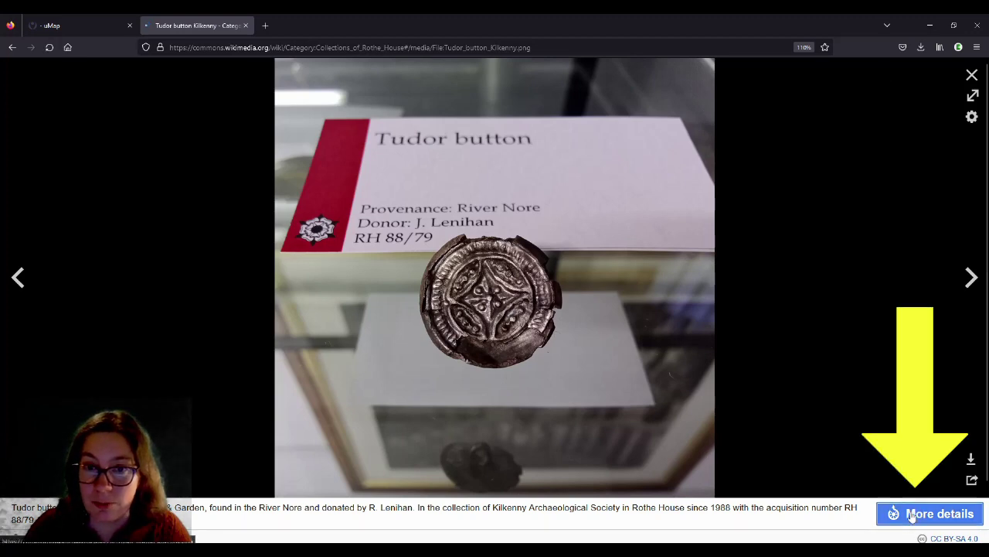
scroll(732, 322, down, 3)
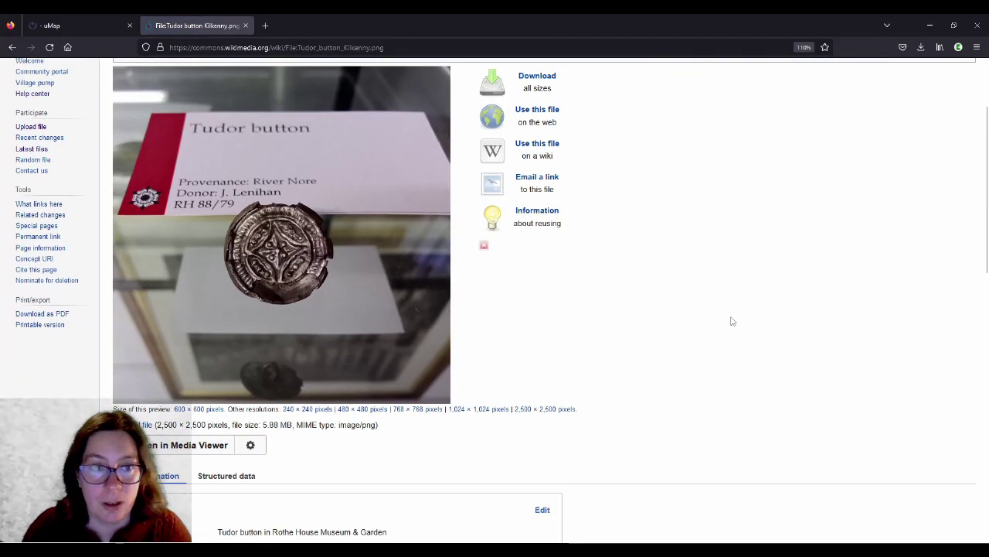
scroll(720, 208, down, 5)
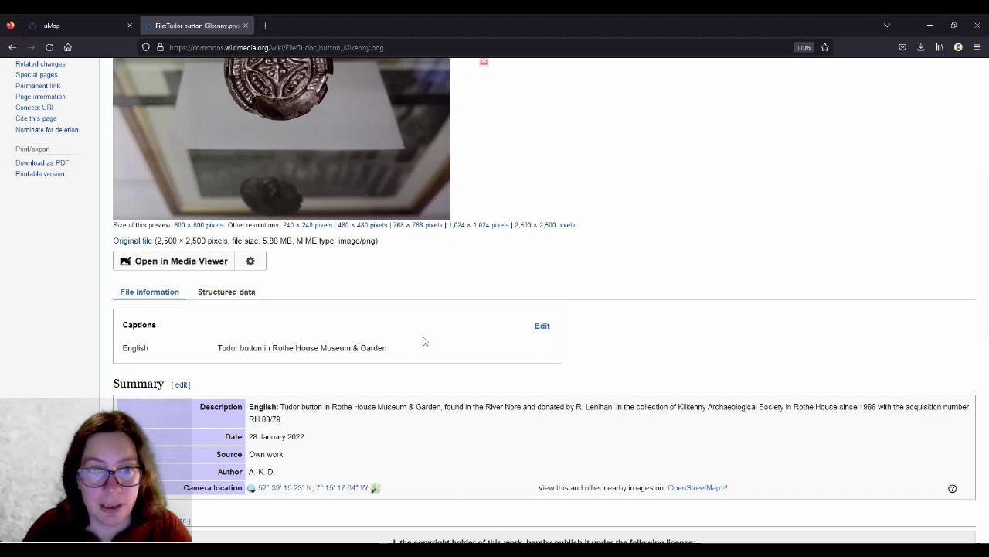
scroll(425, 340, down, 3)
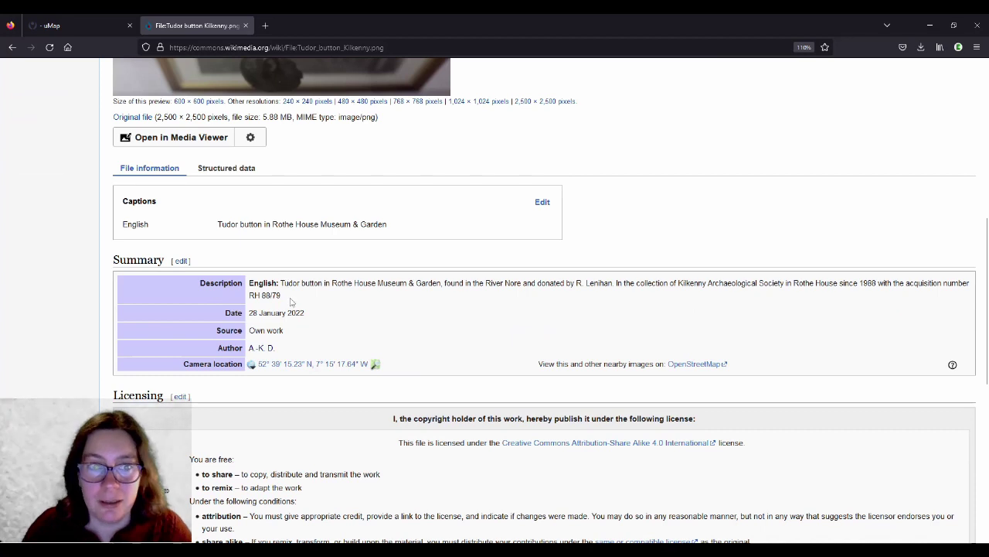
drag(282, 296, 249, 295)
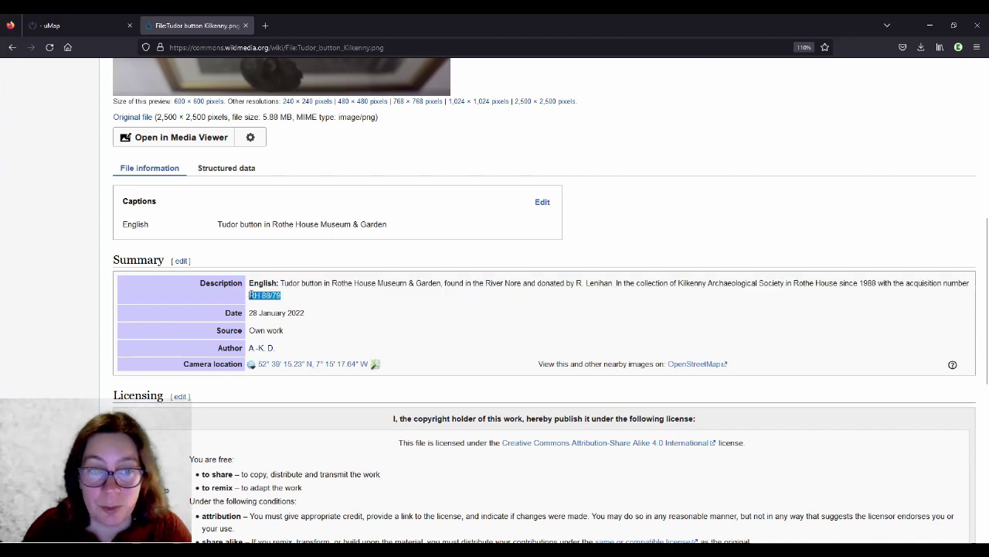
click(306, 296)
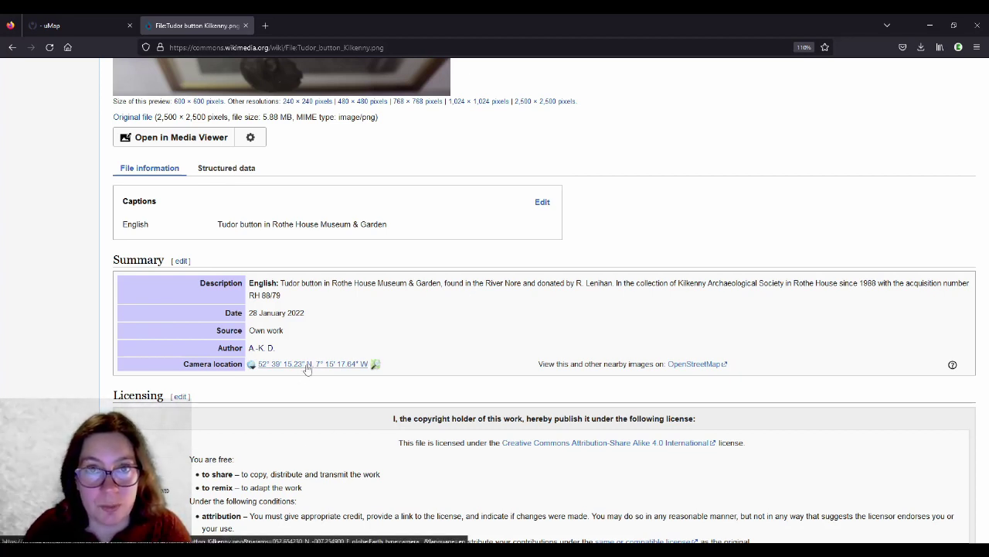
Scroll through the file page's Summary and Licensing sections to review them
scroll(487, 332, up, 1)
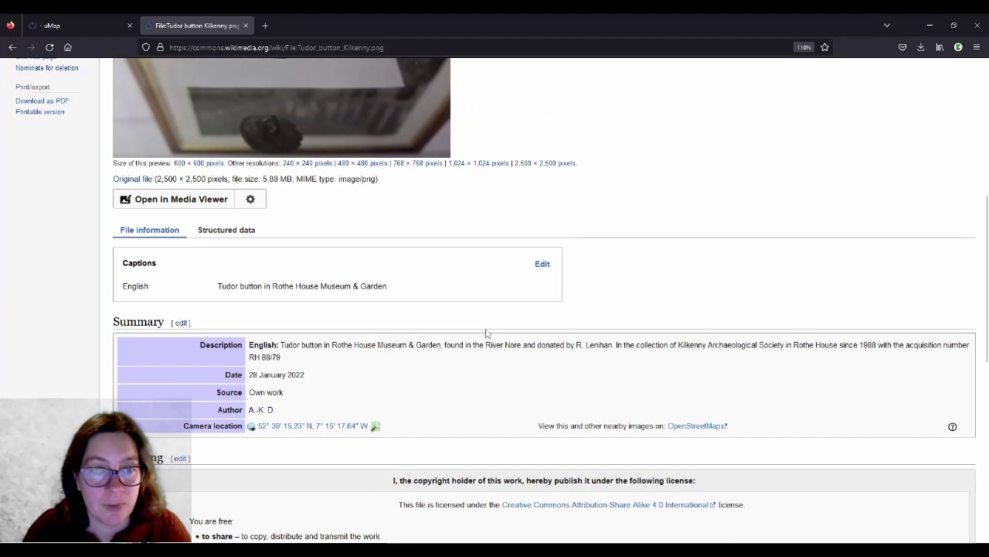
scroll(487, 333, down, 2)
scroll(487, 333, down, 3)
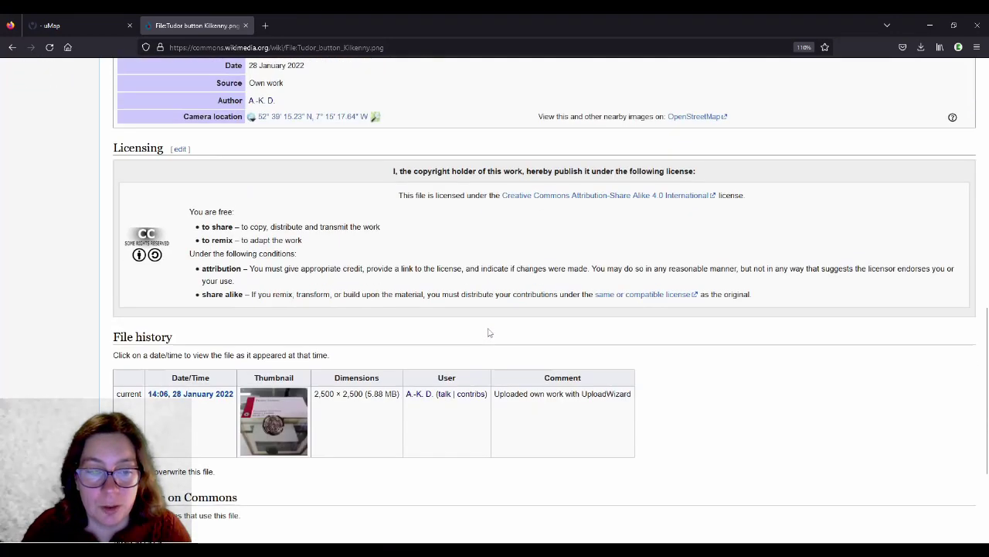
scroll(489, 332, up, 10)
scroll(489, 332, up, 1)
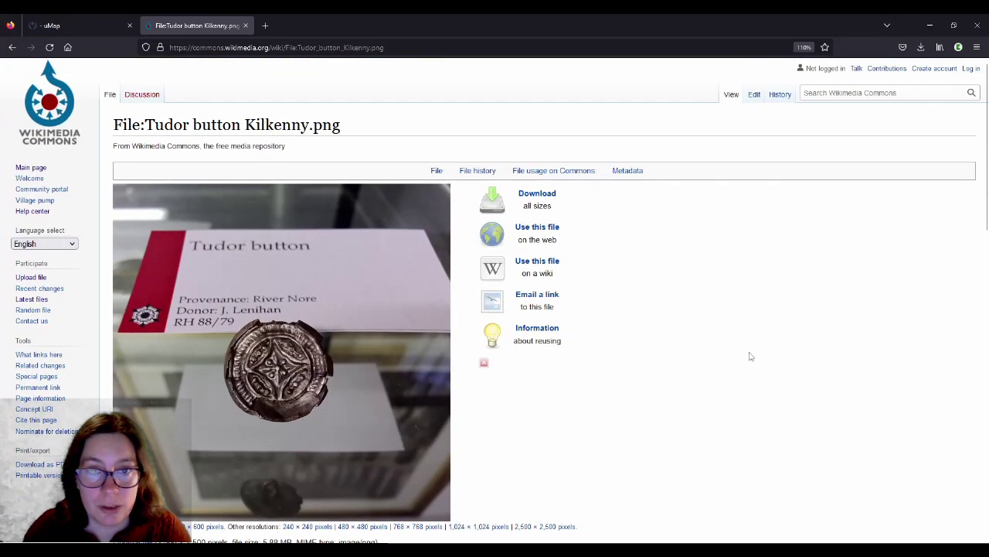
scroll(769, 328, down, 1)
scroll(770, 328, down, 1)
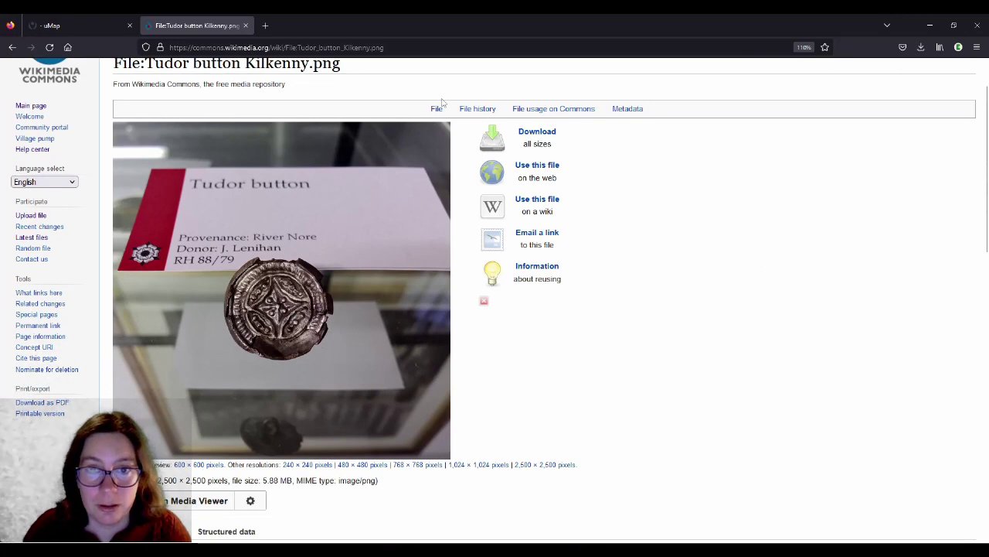
Open the file's 'Use this file on the web' panel and enlarge the embed code box
click(540, 173)
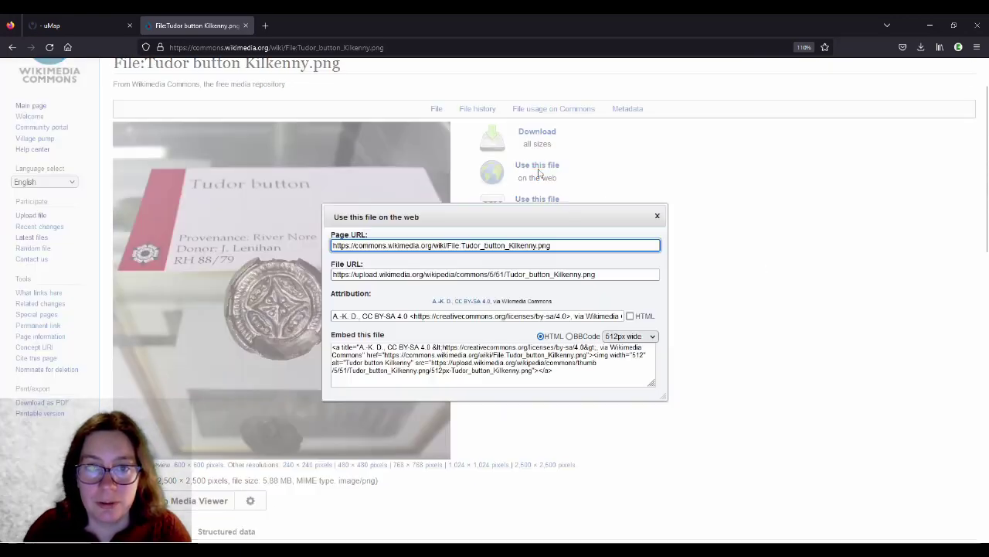
click(657, 216)
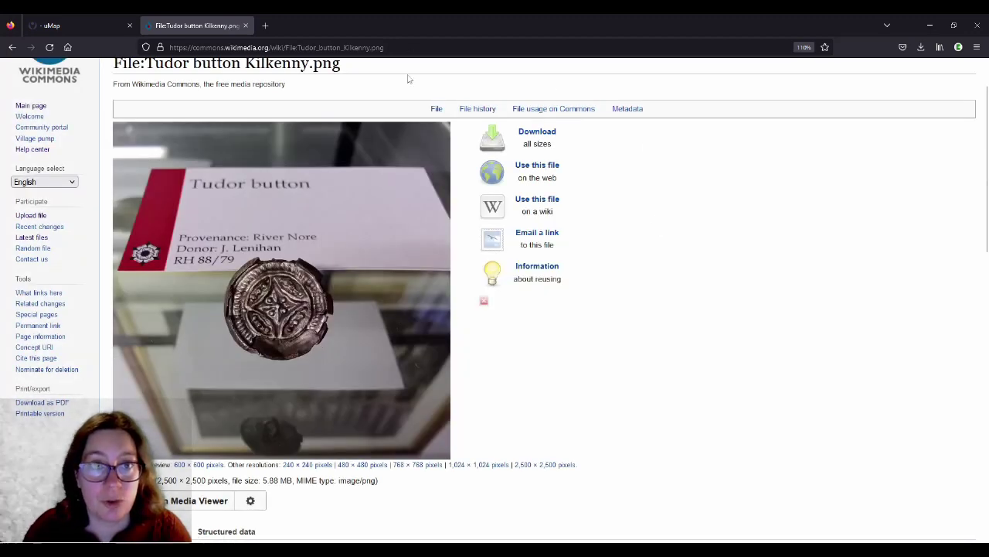
scroll(596, 314, up, 1)
scroll(596, 314, down, 1)
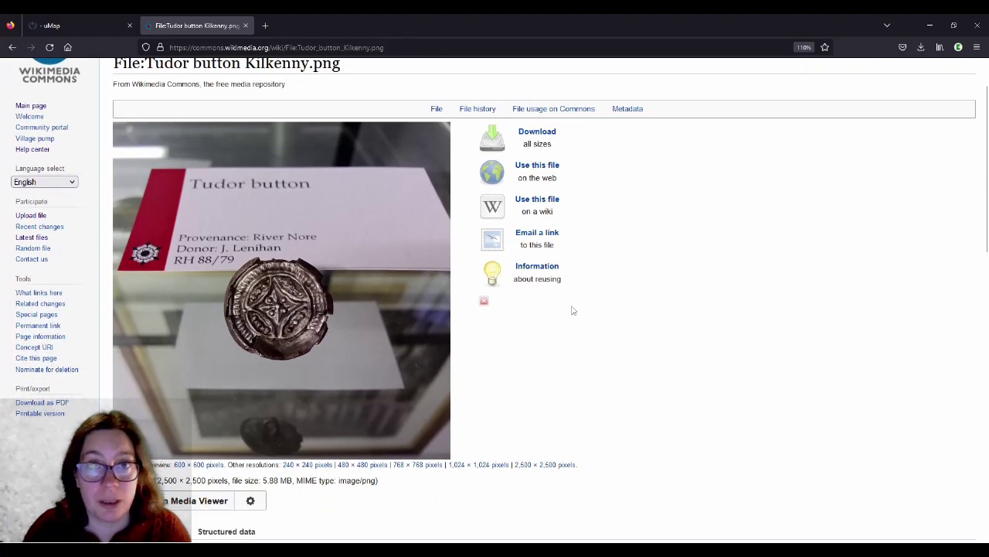
click(543, 167)
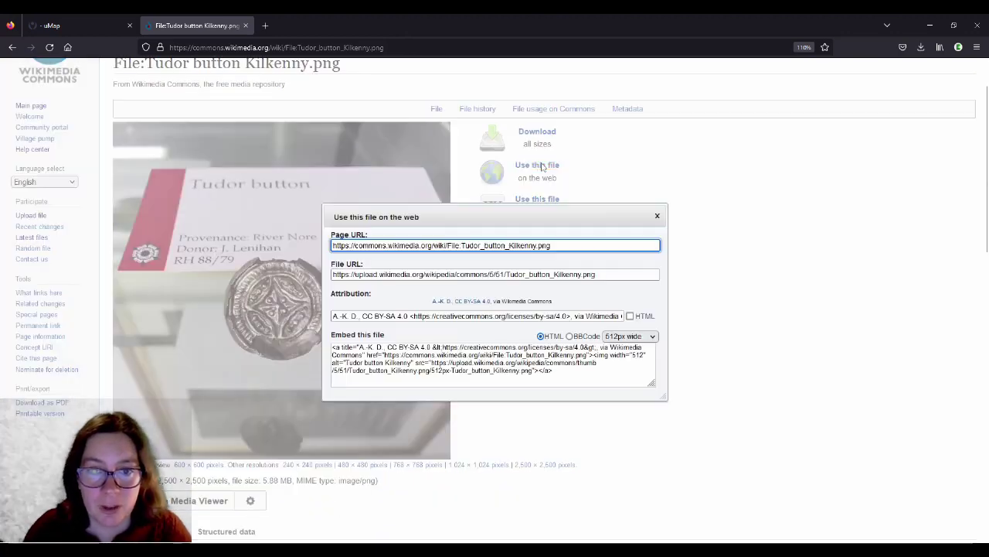
click(612, 276)
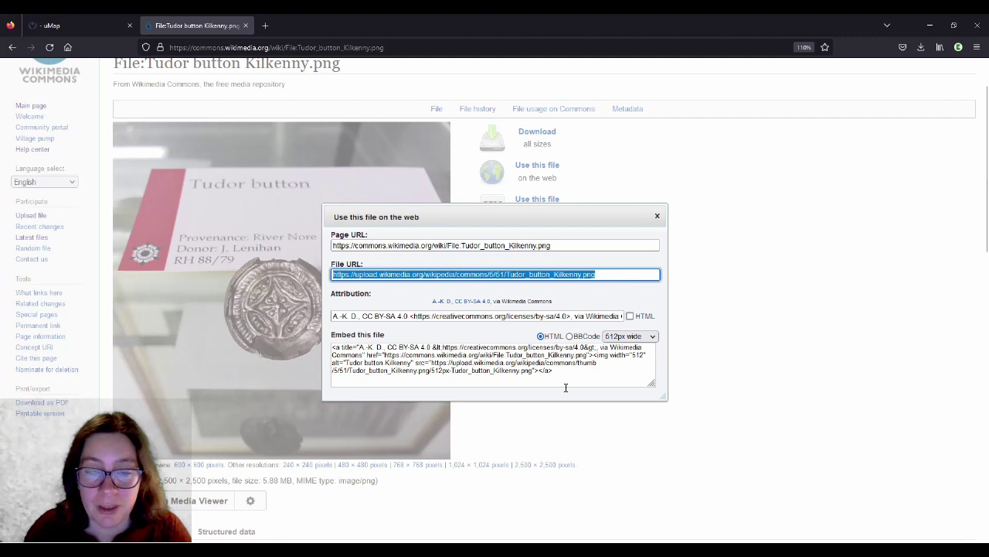
drag(663, 396, 669, 433)
drag(656, 382, 658, 418)
click(532, 392)
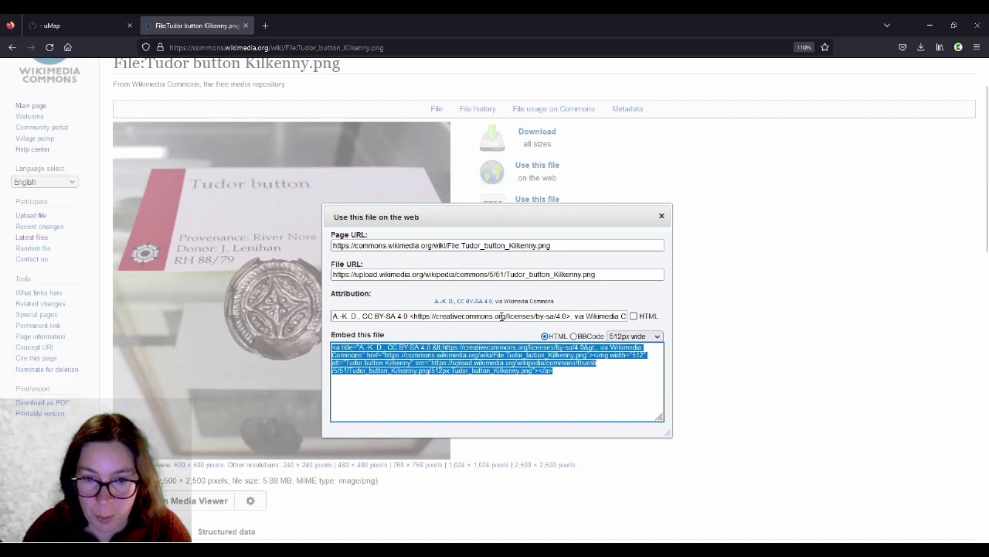
Set the embed size to 256px wide and copy the embed code
click(651, 333)
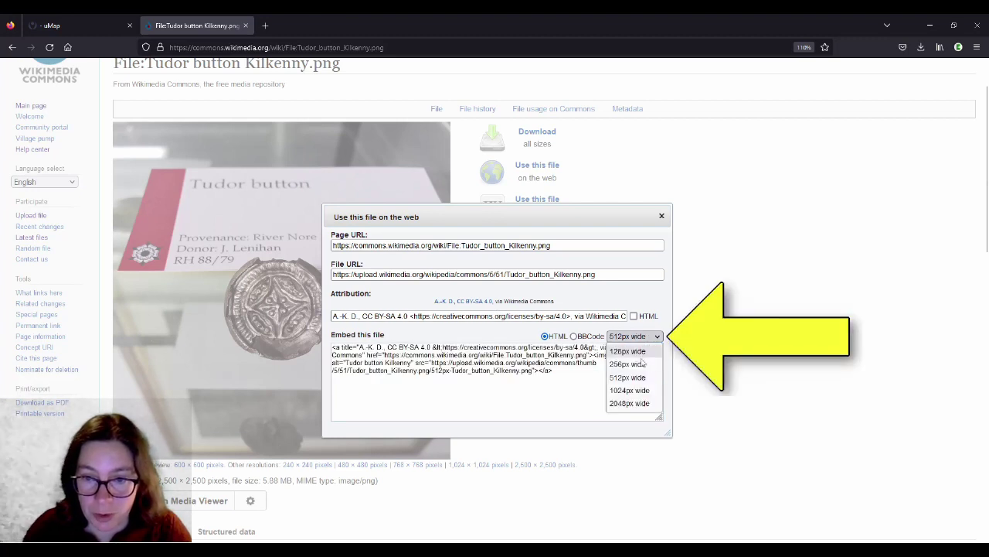
click(638, 365)
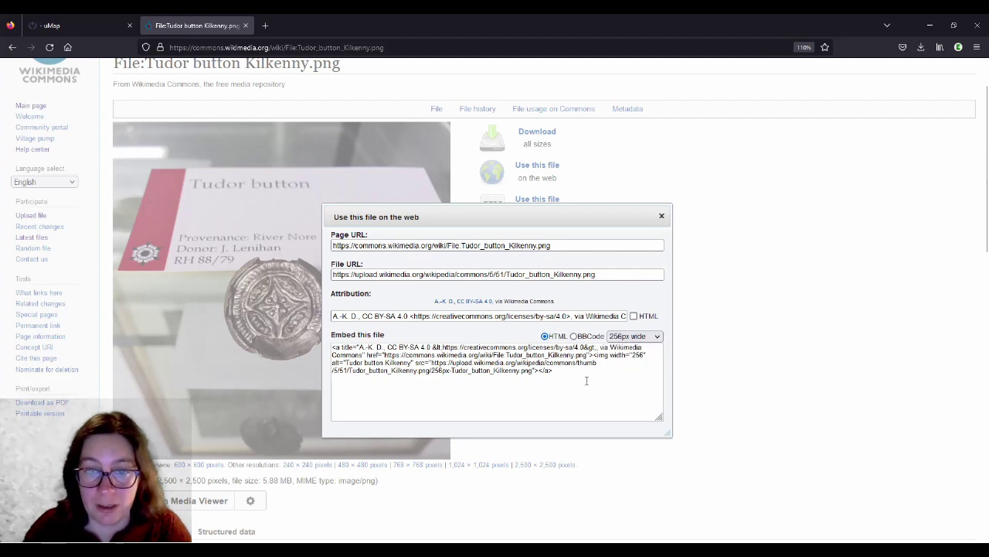
click(632, 338)
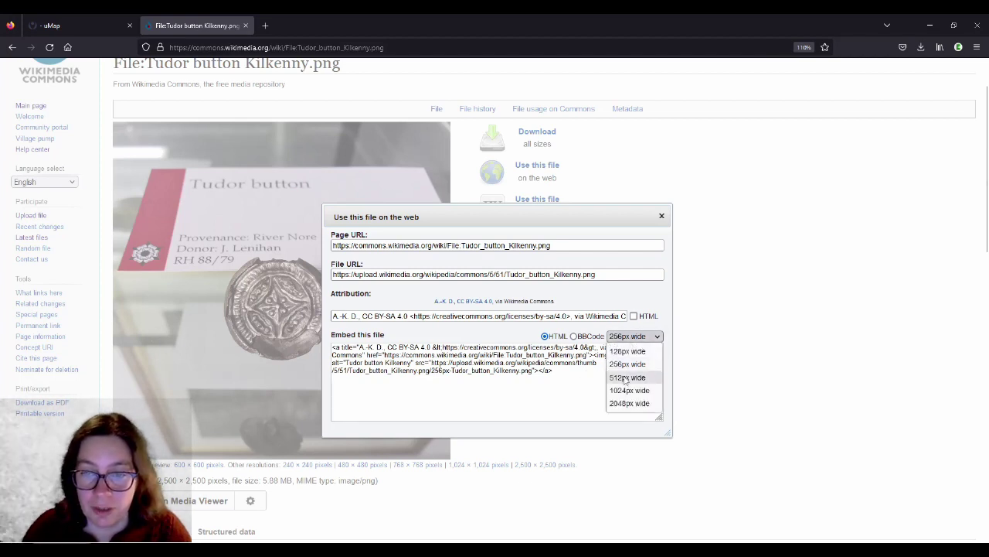
click(623, 362)
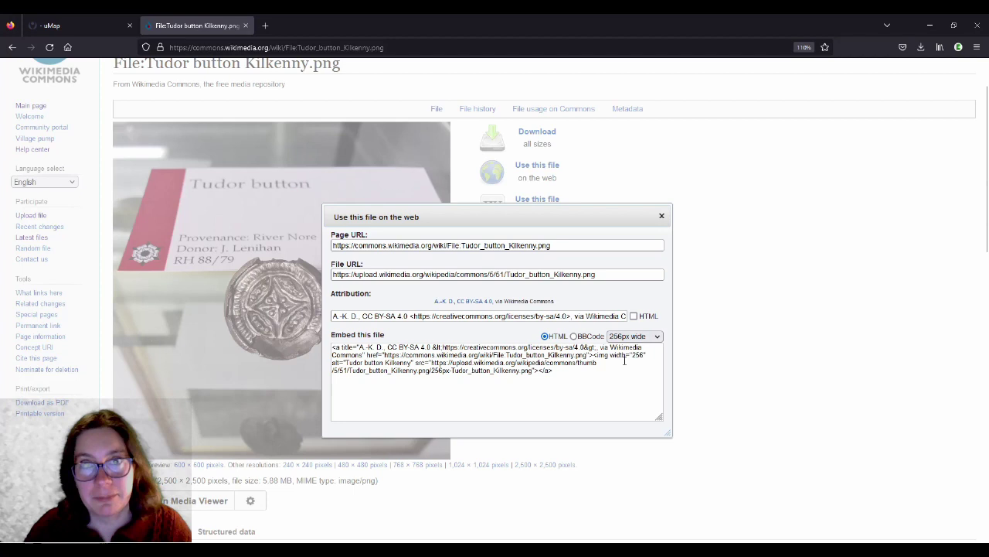
click(565, 371)
key(ctrl+c)
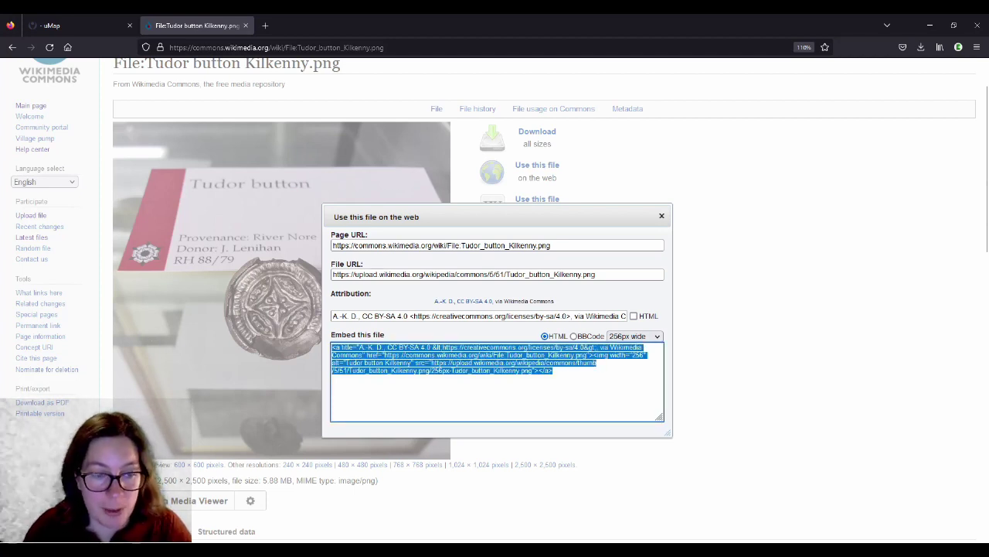
click(152, 550)
Widen column M and fill M6 with the embed code trimmed to the 256px upload.wikimedia.org URL
click(224, 503)
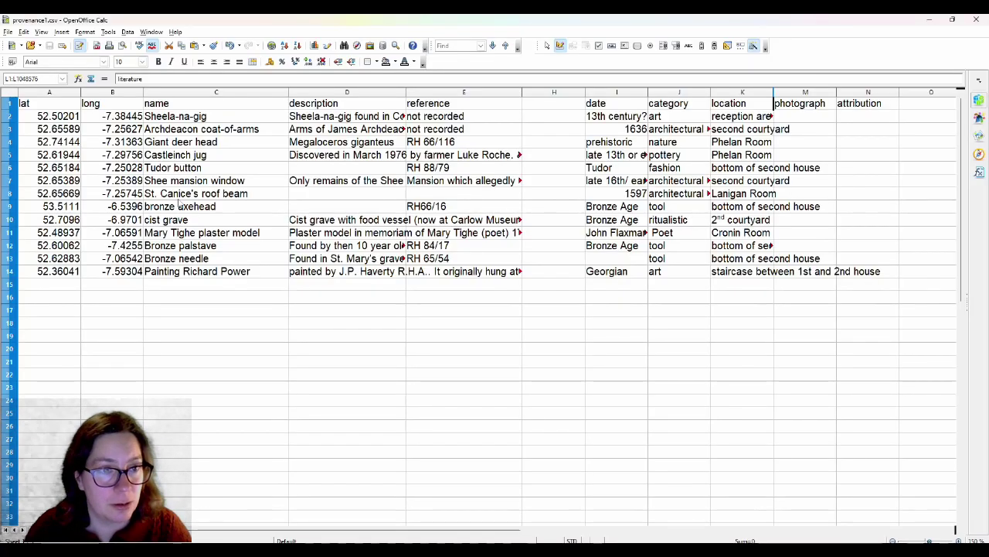
click(177, 169)
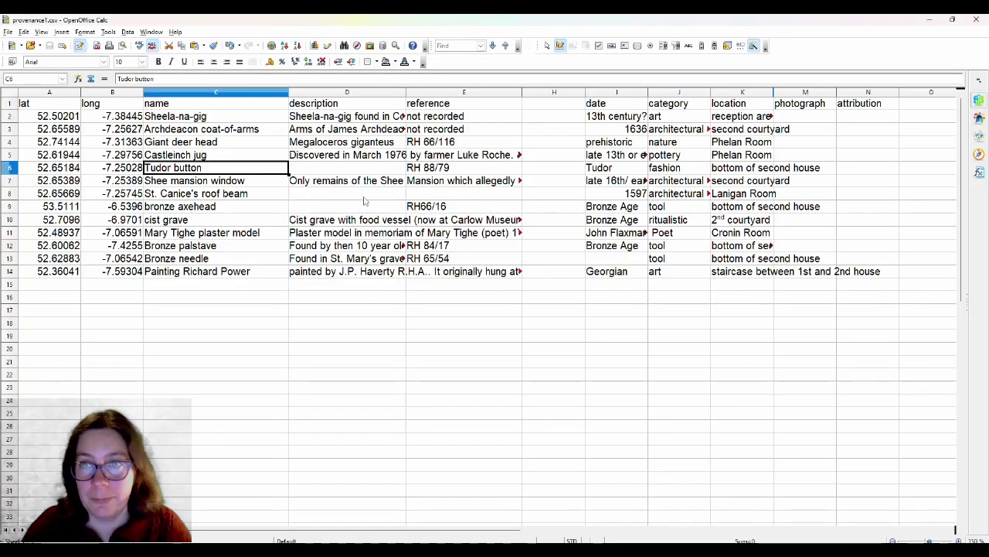
key(Right)
key(Right)
key(Right)
key(Right)
key(Right)
key(Right)
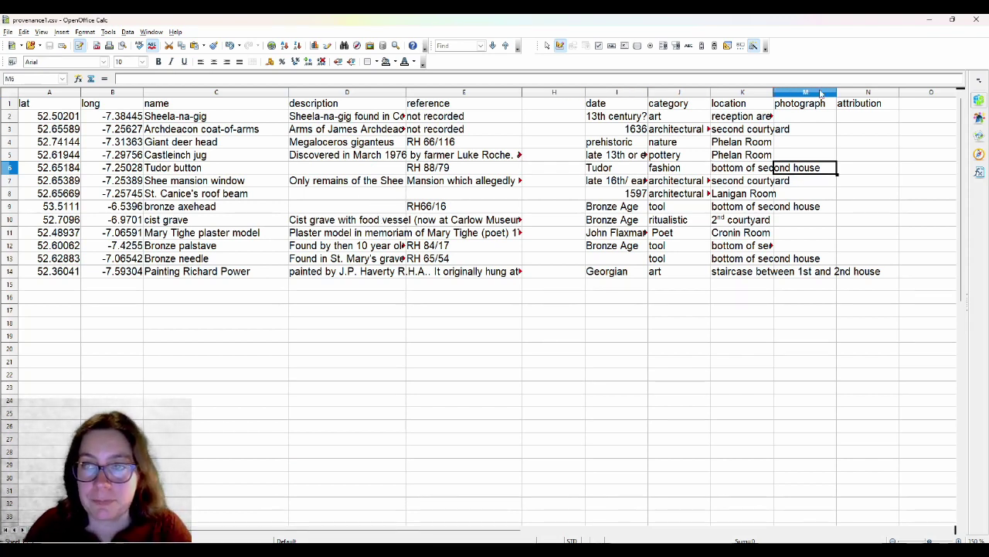
drag(838, 92, 850, 92)
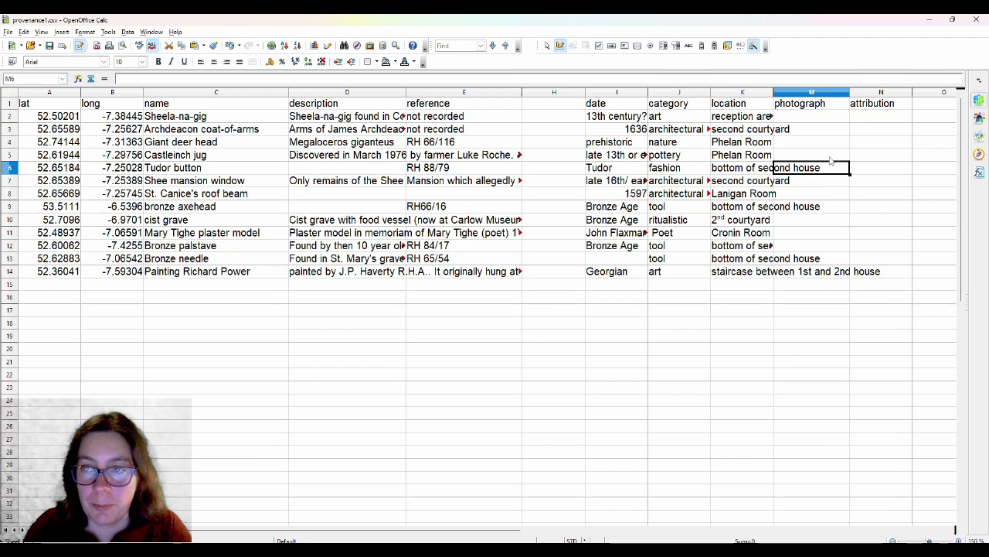
click(572, 78)
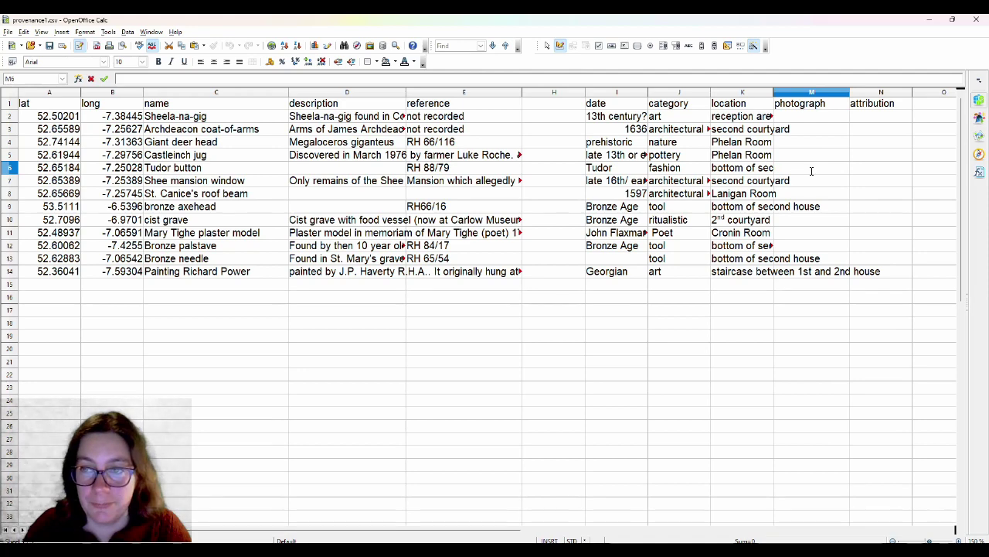
key(ctrl+v)
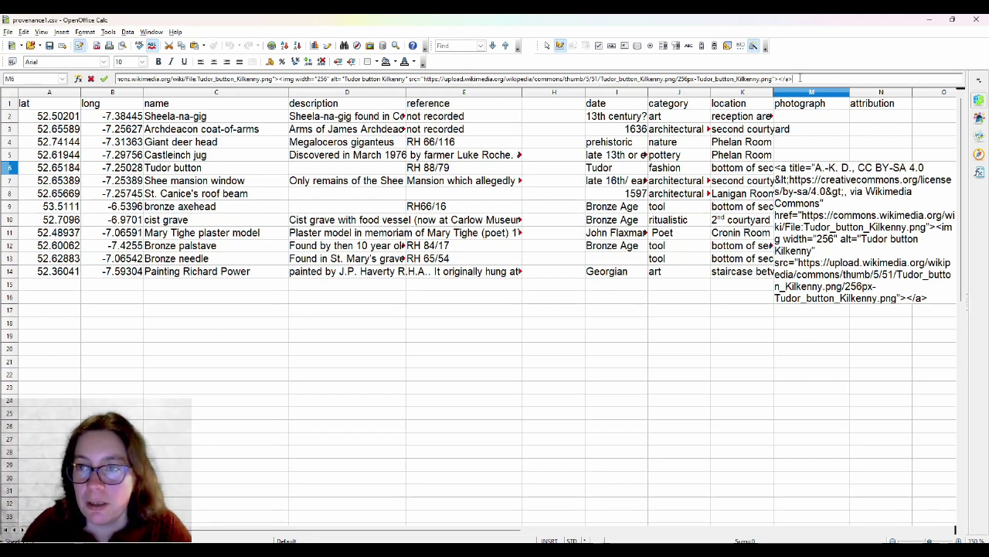
drag(800, 78, 776, 80)
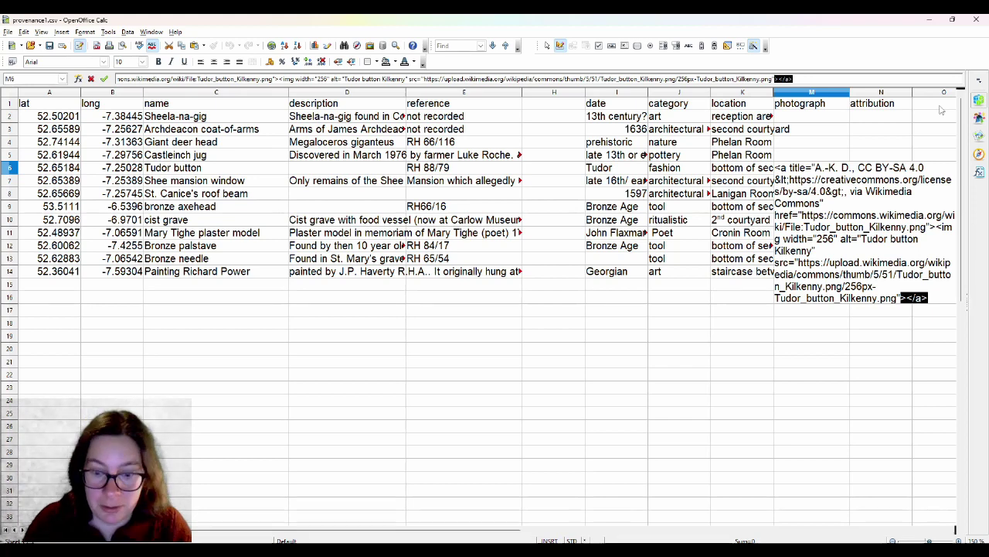
key(Delete)
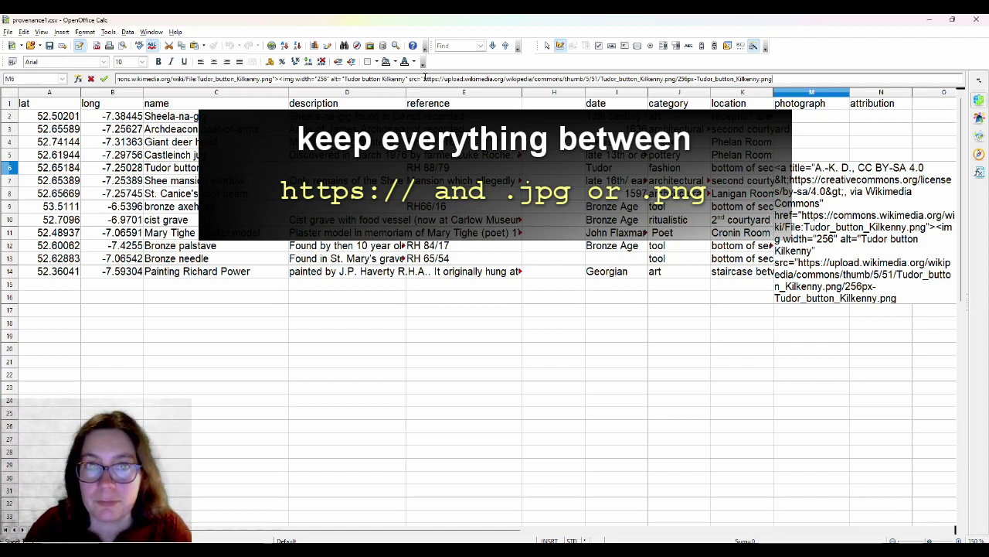
drag(424, 77, 39, 70)
key(Delete)
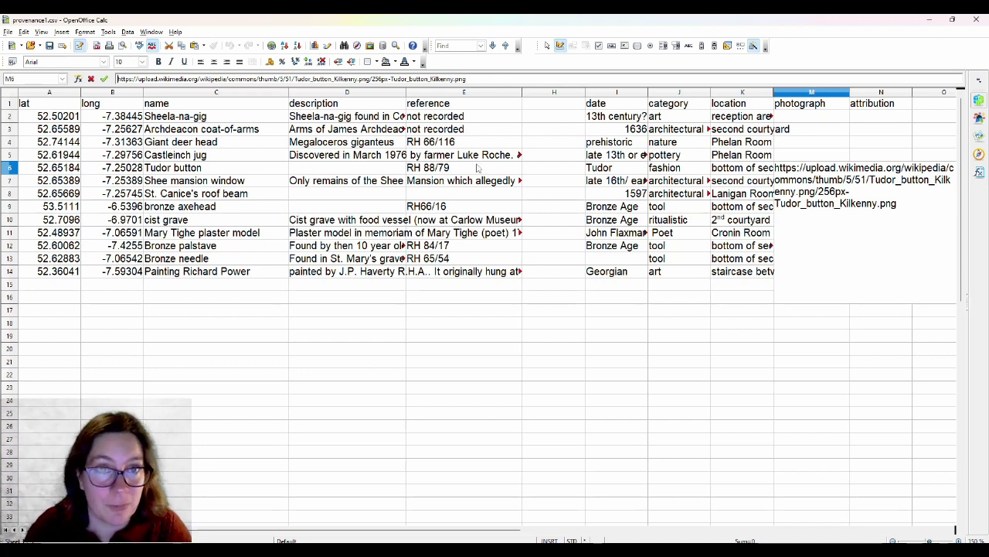
key(Return)
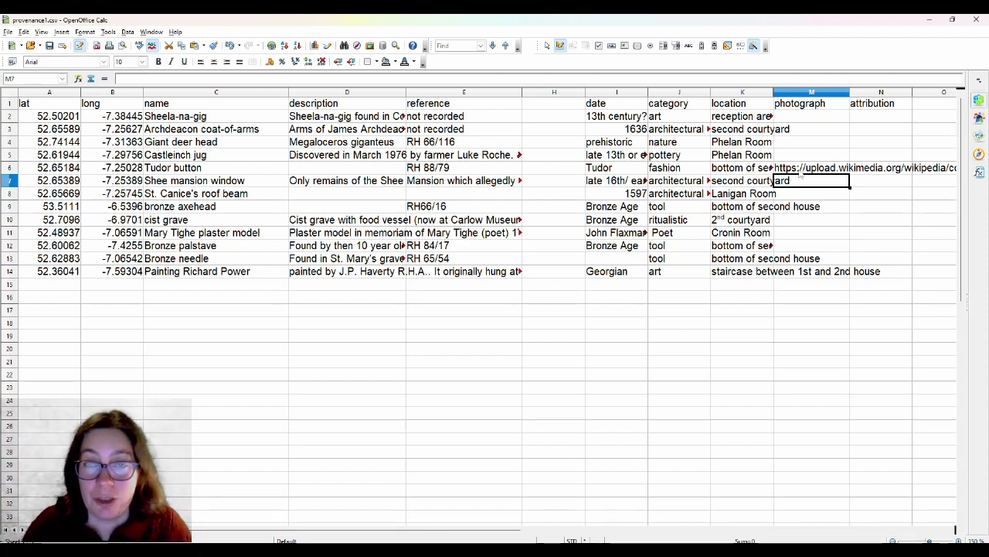
Copy the Tudor button photo's plain-text attribution line from the Commons file page
key(alt+Tab)
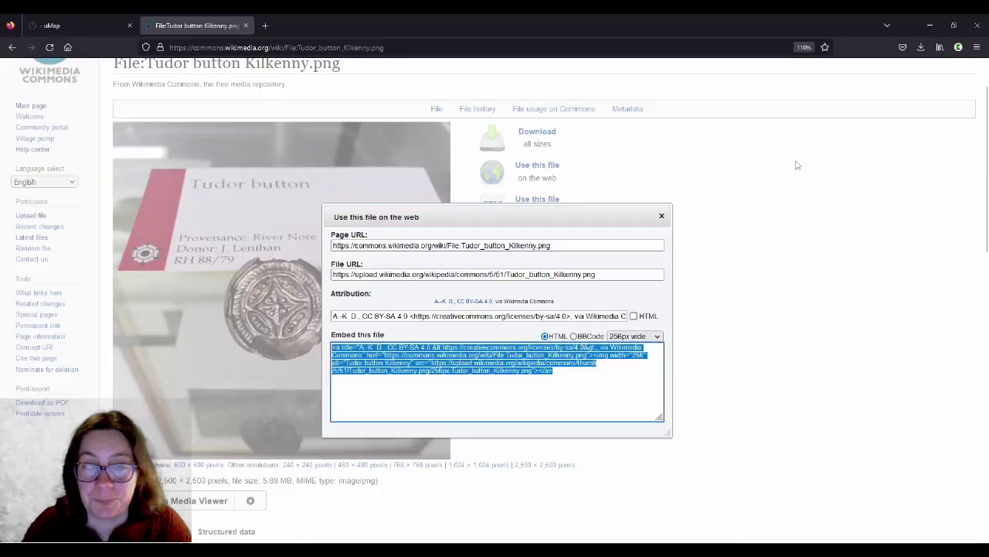
click(510, 315)
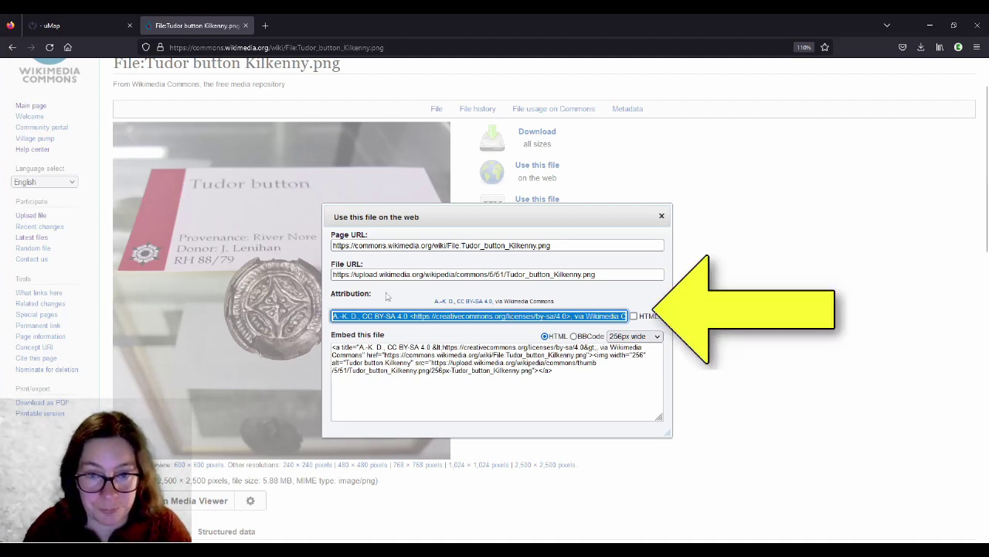
drag(556, 301, 434, 305)
key(ctrl+c)
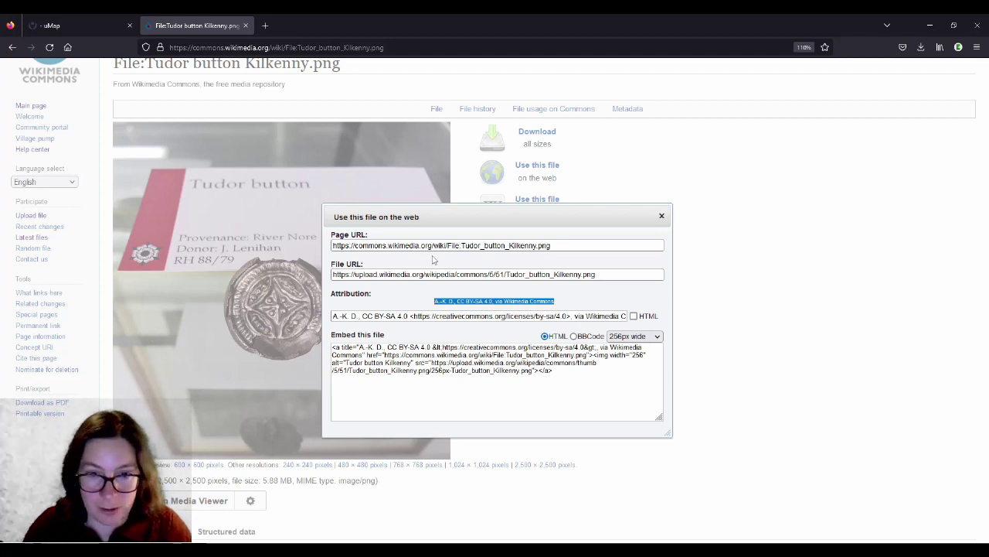
key(alt+Tab)
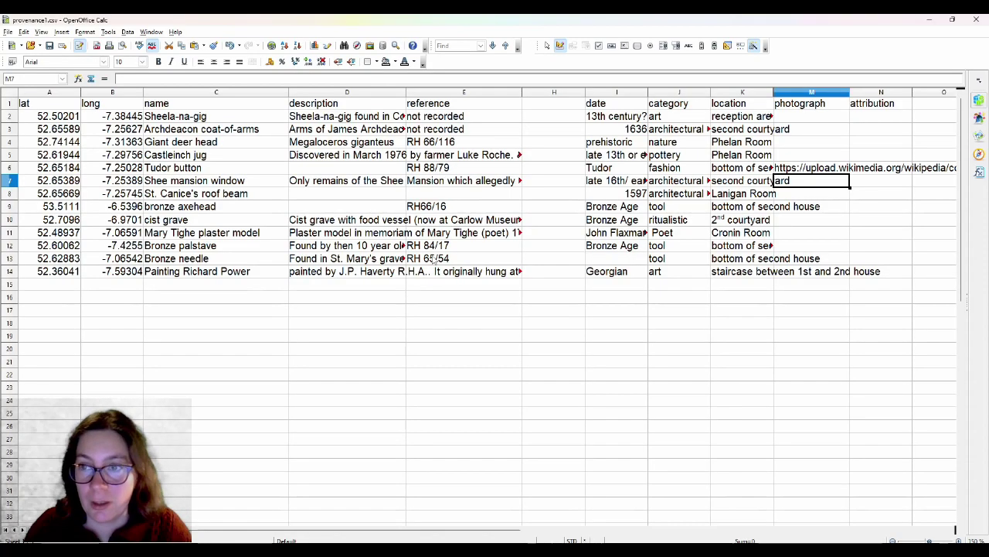
Paste the attribution into N6 and remove both commas
click(882, 170)
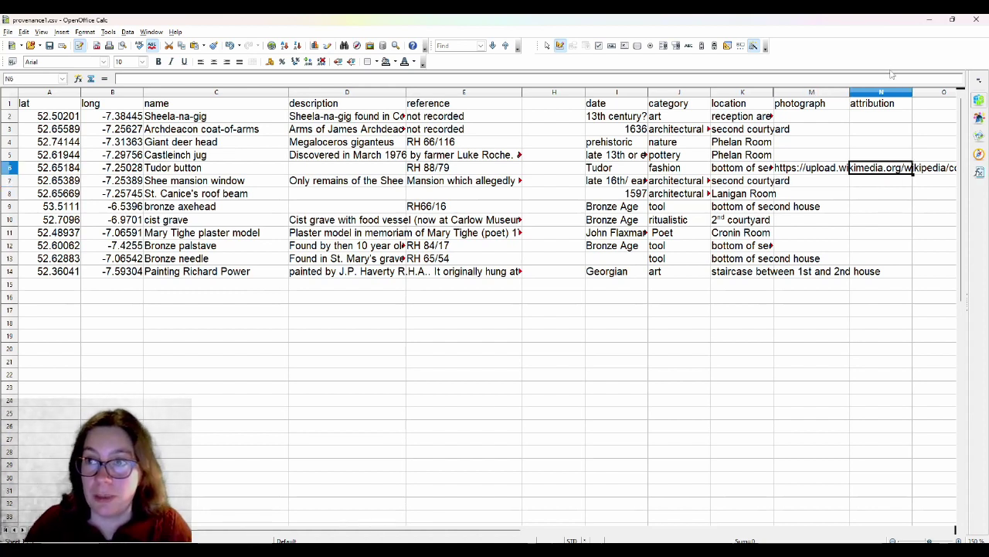
click(665, 79)
key(ctrl+v)
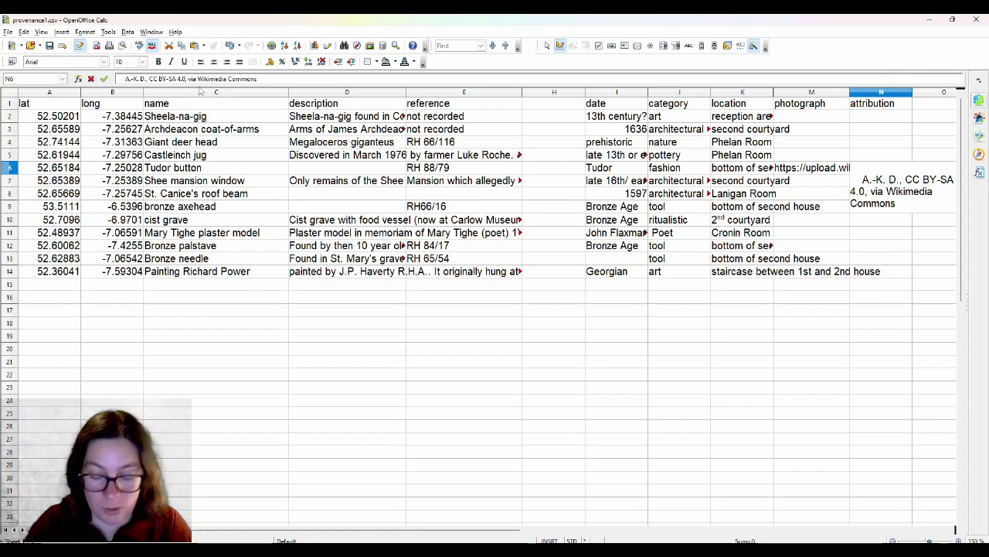
key(BackSpace)
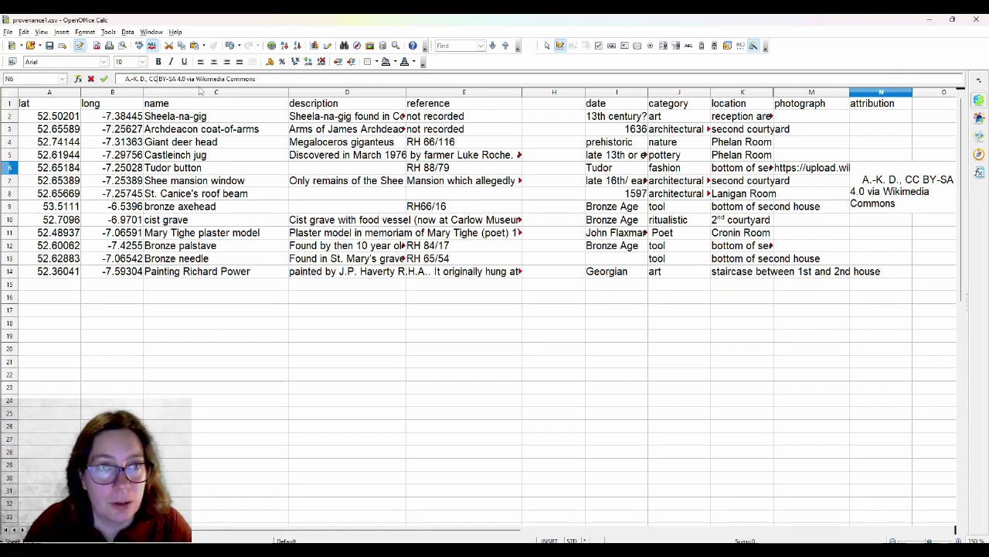
key(Left)
key(Left)
key(Left)
key(BackSpace)
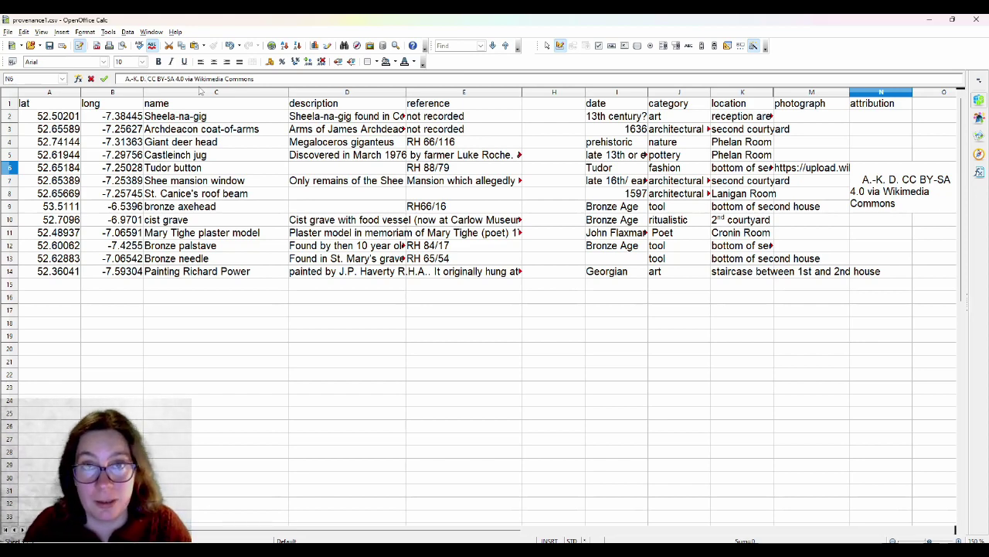
key(Tab)
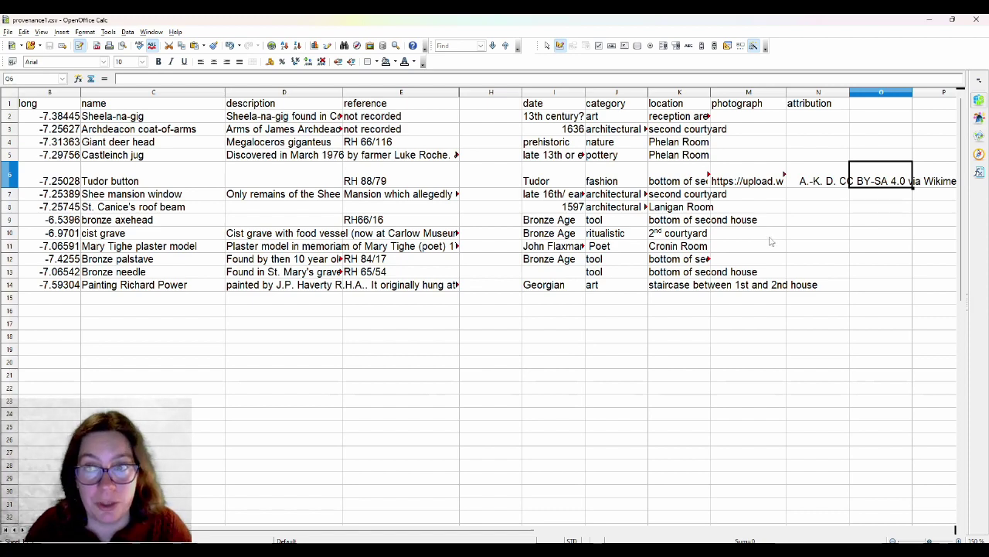
Switch back to the uMap provenance map in Firefox
mouse_move(153, 549)
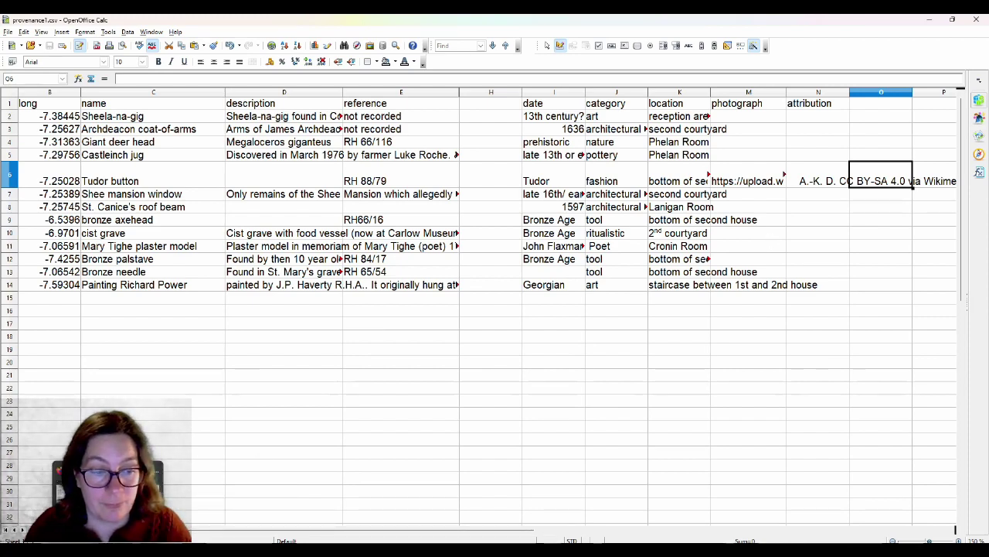
key(alt+Tab)
click(79, 27)
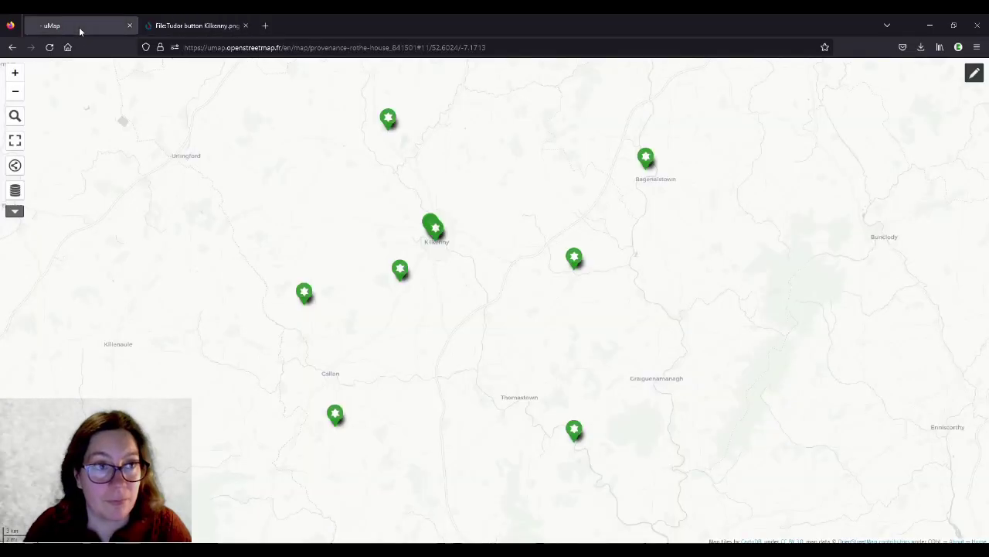
Enable editing, import provenance1.csv into Layer 1 with Replace layer content, and save the map
click(975, 74)
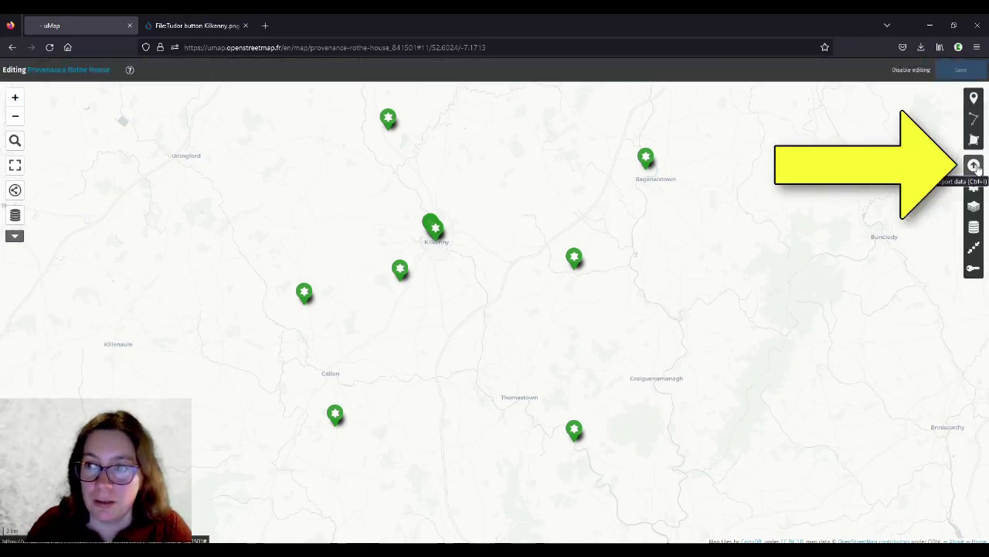
click(976, 167)
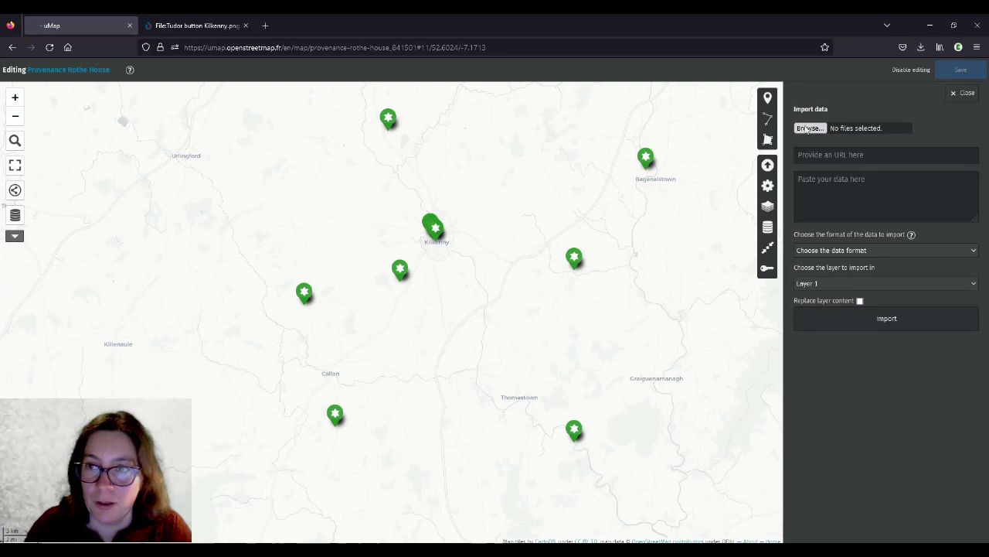
click(808, 128)
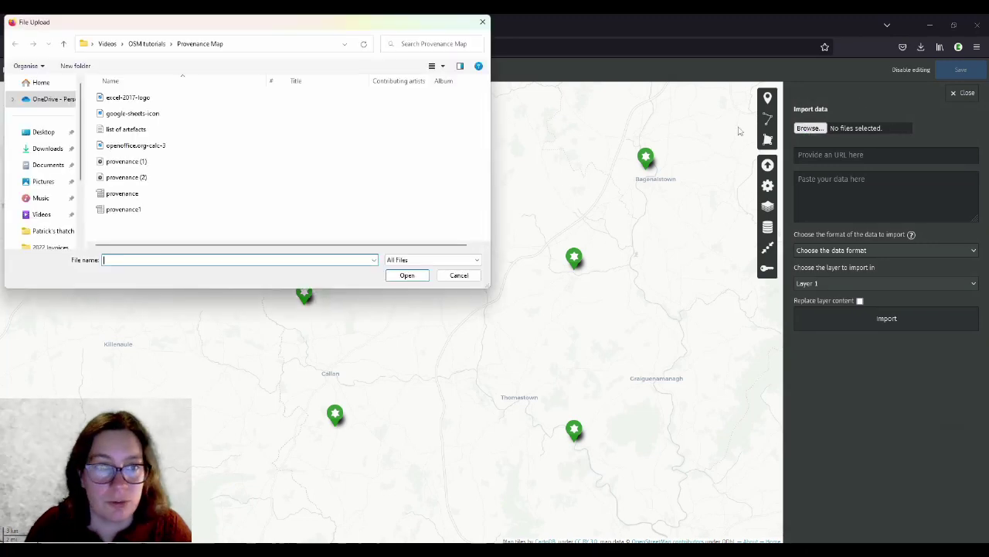
click(128, 209)
click(407, 275)
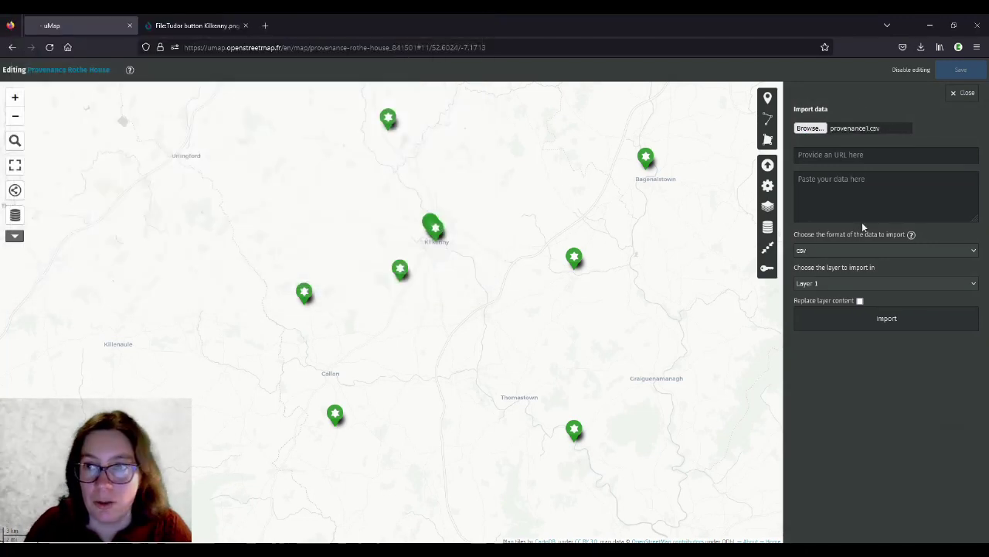
click(859, 300)
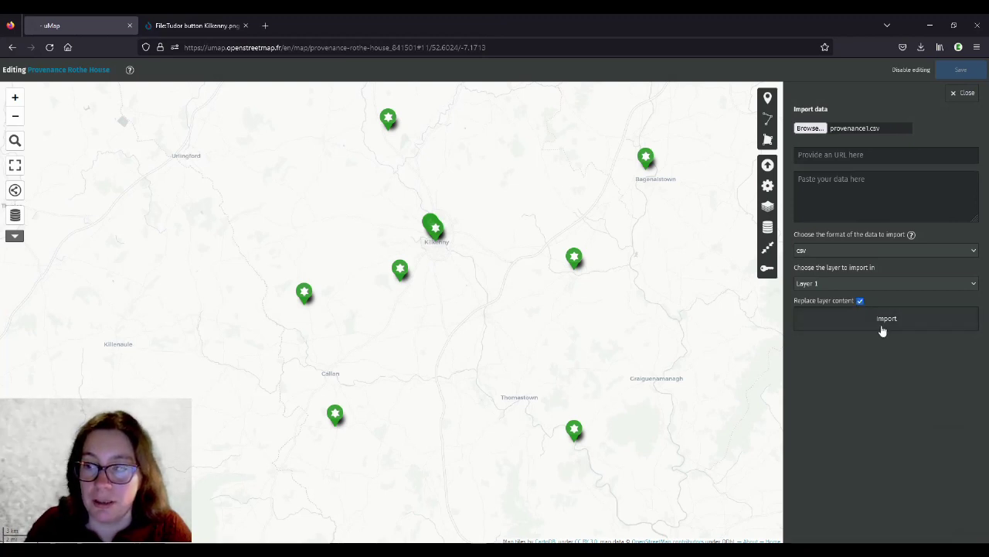
click(884, 328)
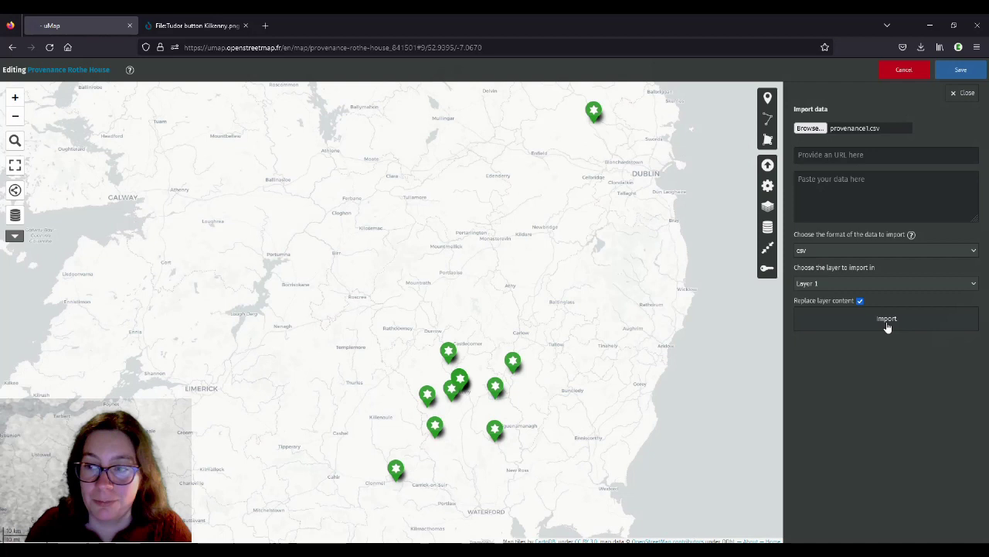
click(961, 71)
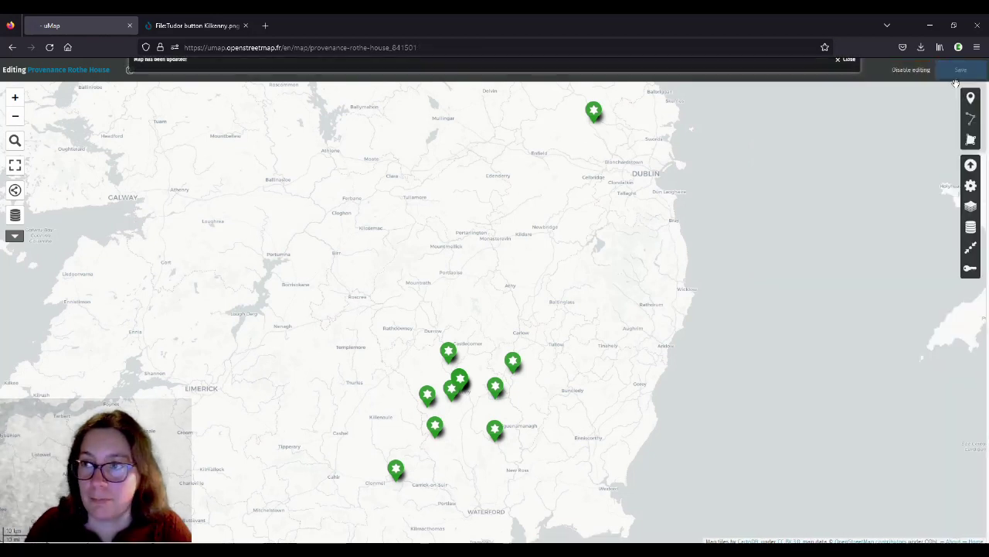
Disable editing, zoom to Kilkenny and inspect the Tudor button marker's popup, then re-enable editing
click(911, 71)
scroll(458, 398, up, 2)
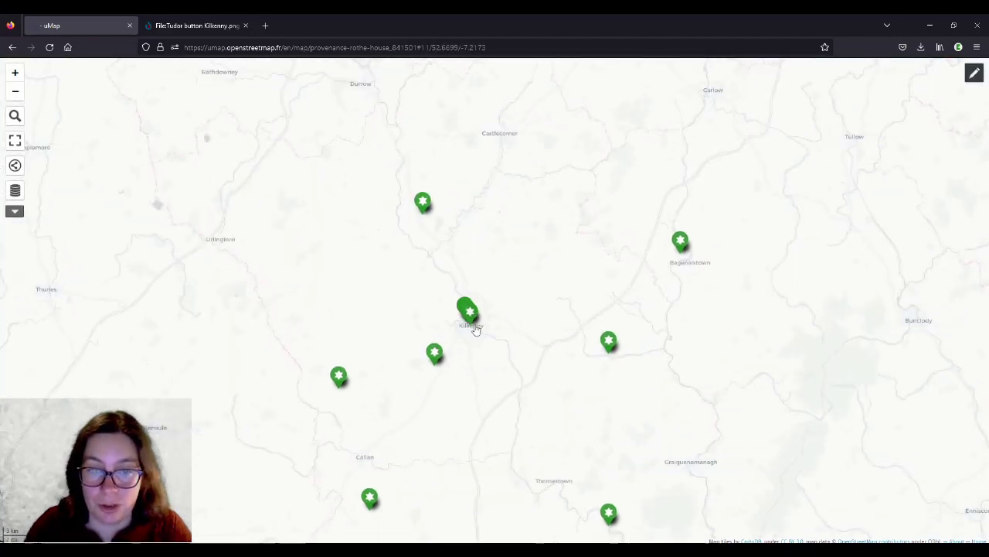
scroll(459, 330, up, 4)
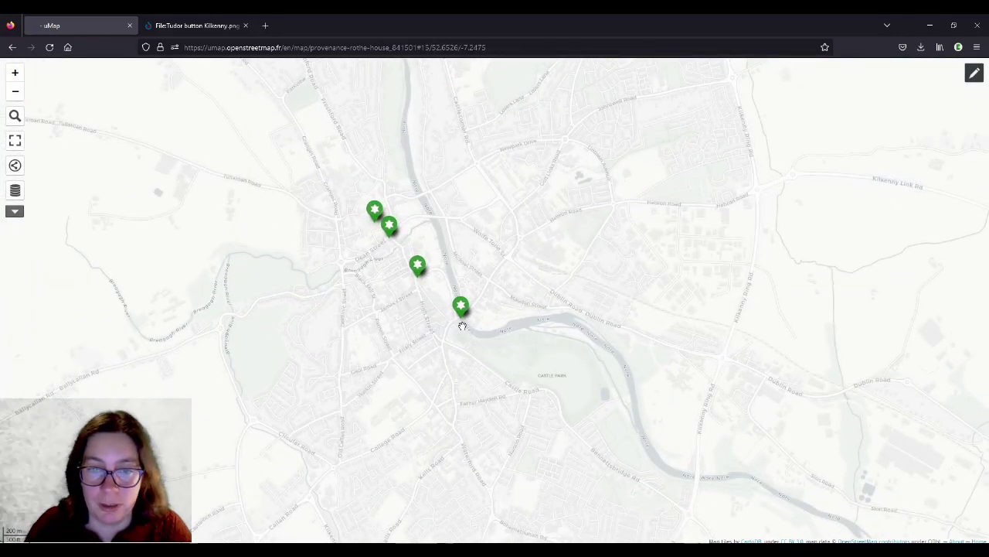
scroll(461, 322, up, 2)
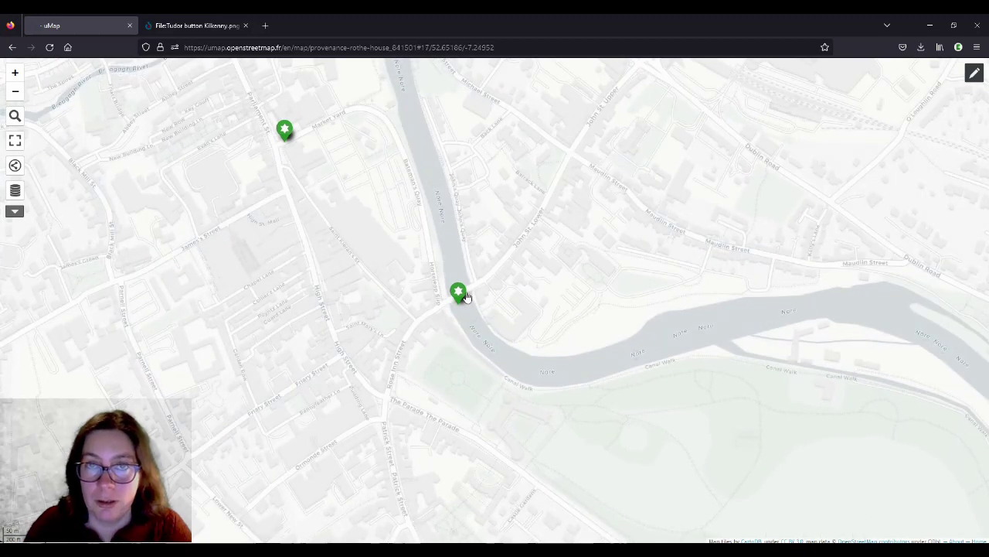
click(461, 295)
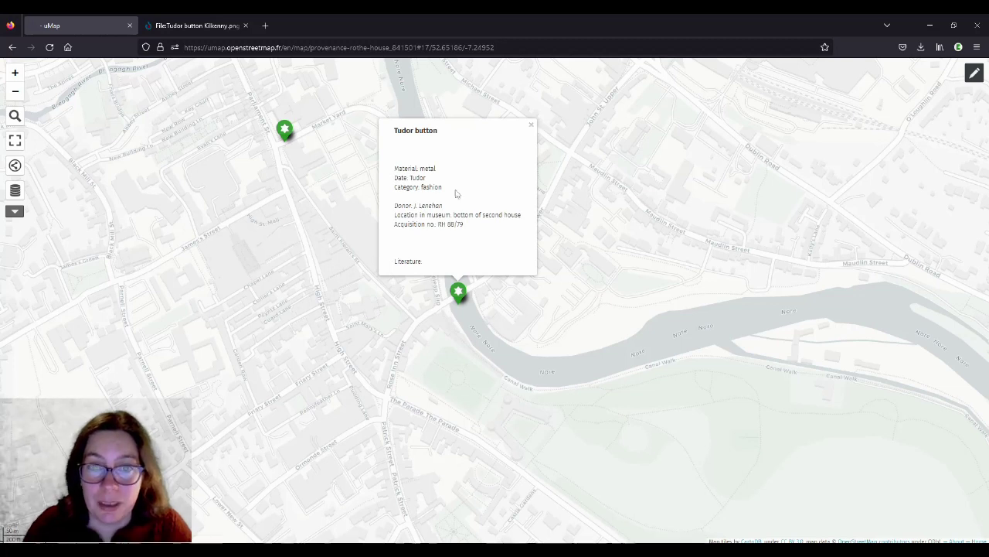
click(532, 126)
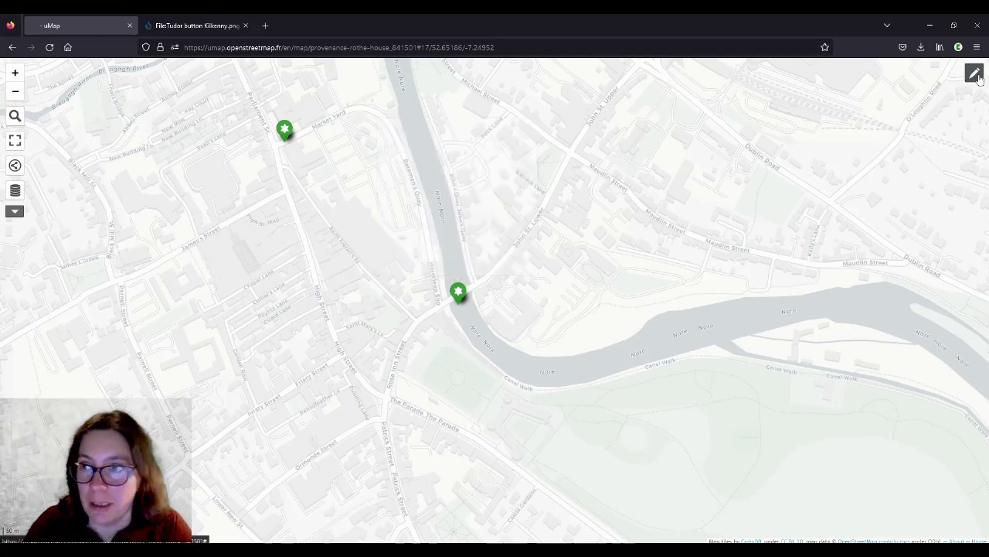
click(459, 301)
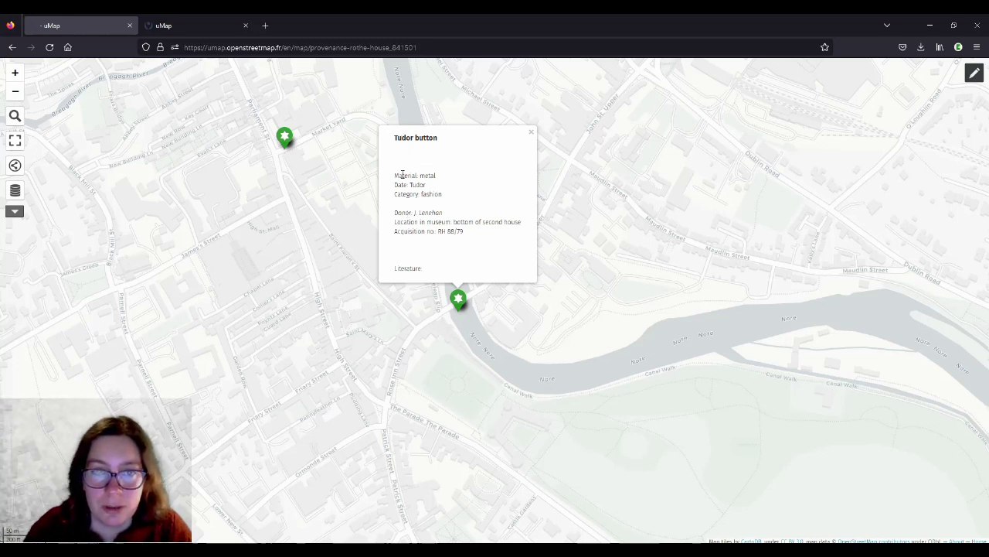
drag(393, 137, 439, 139)
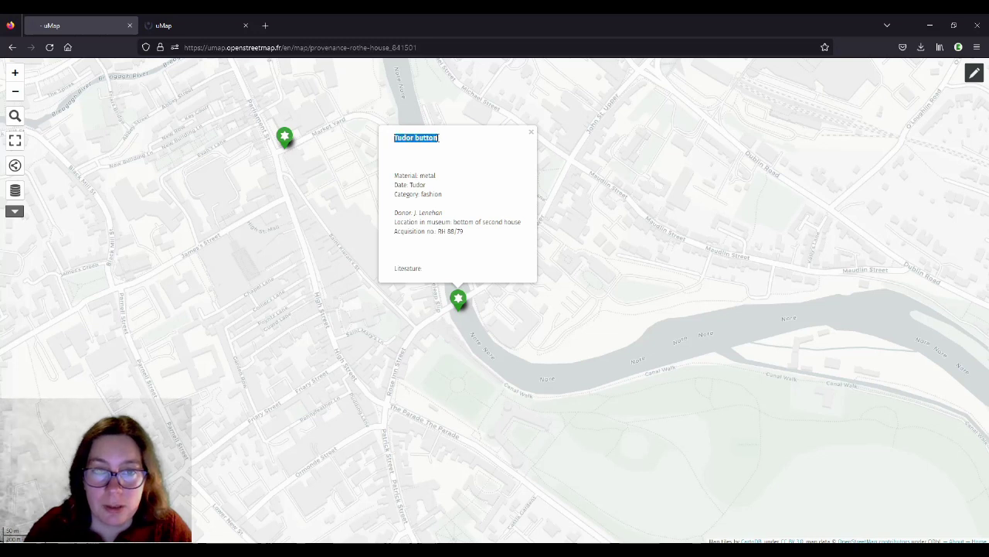
click(490, 139)
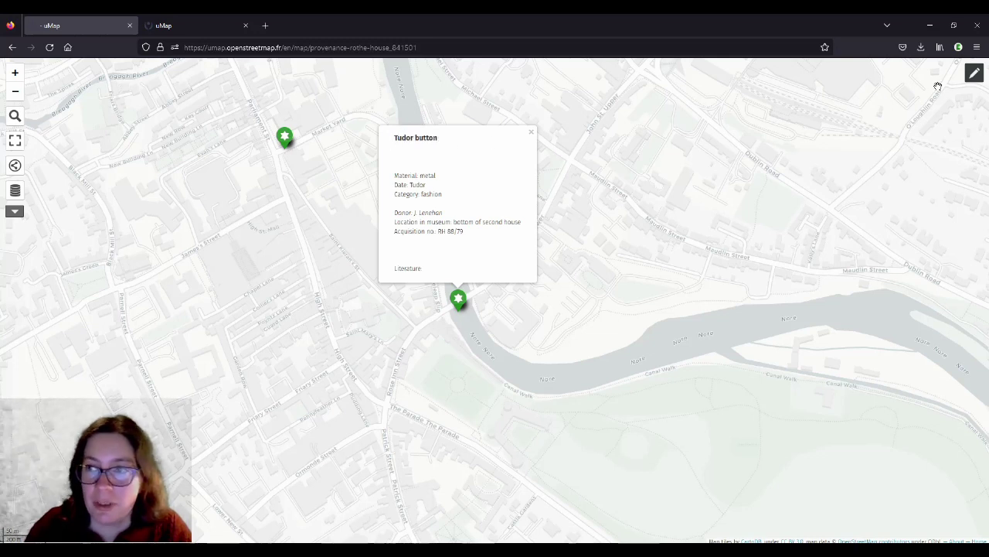
click(974, 73)
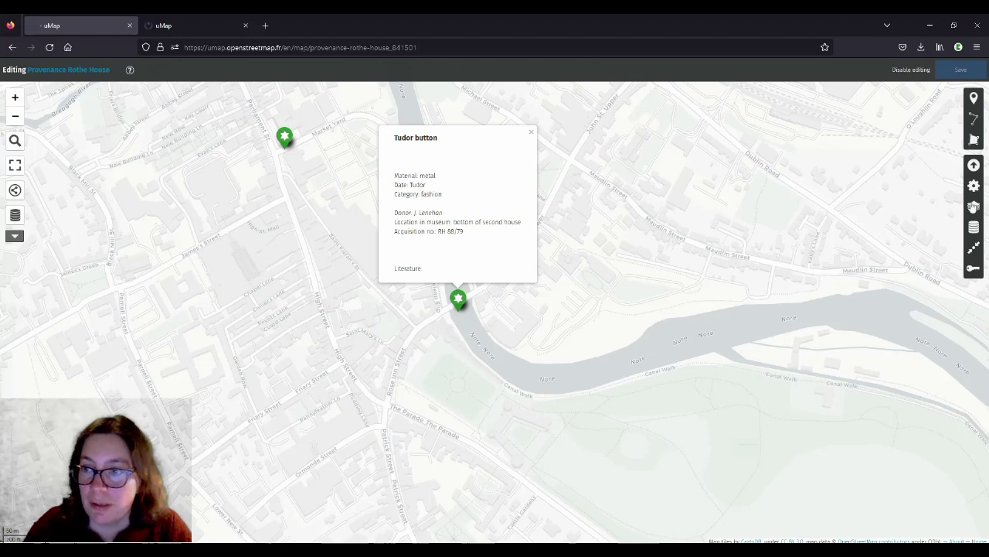
Open Layer 1's interaction options and check the popup template formatting help
click(974, 227)
click(819, 110)
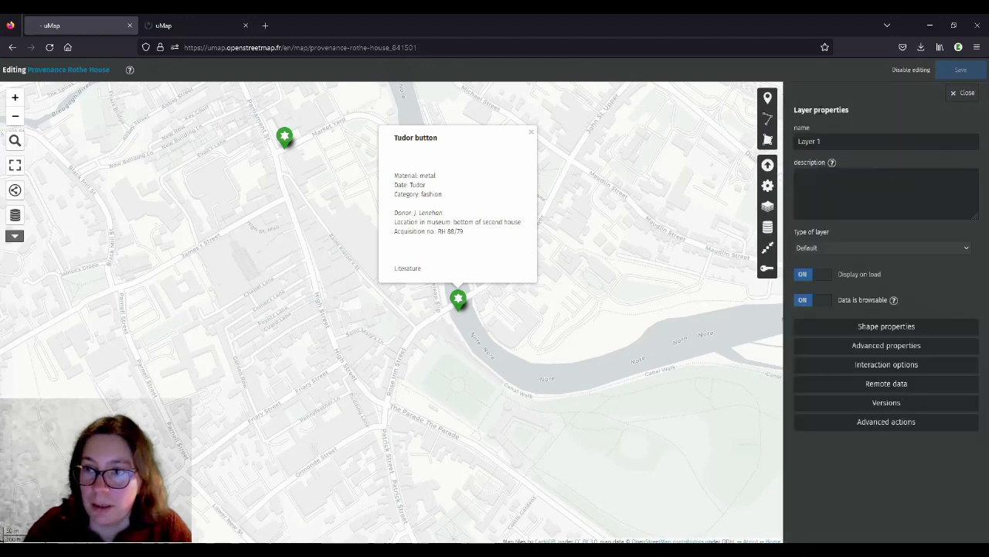
click(889, 364)
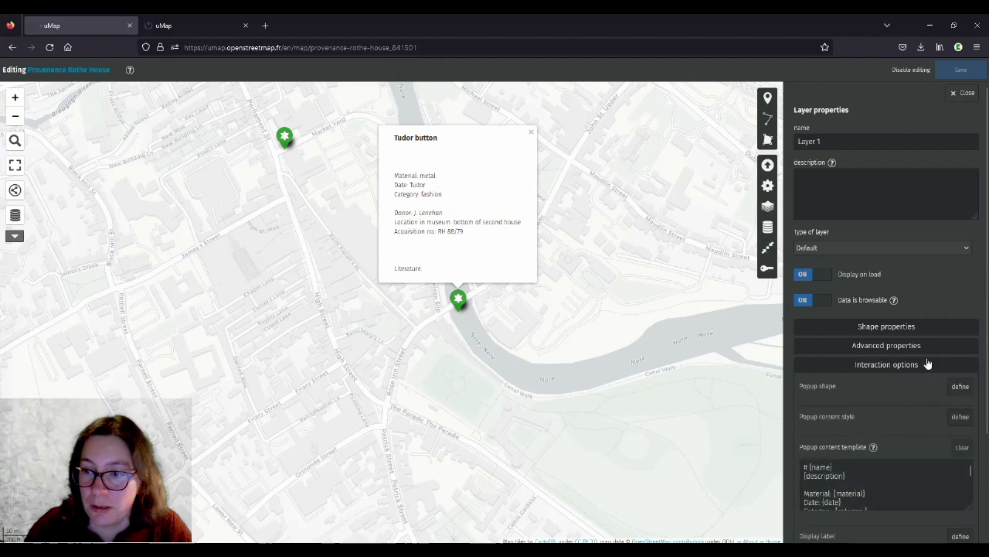
scroll(928, 363, down, 3)
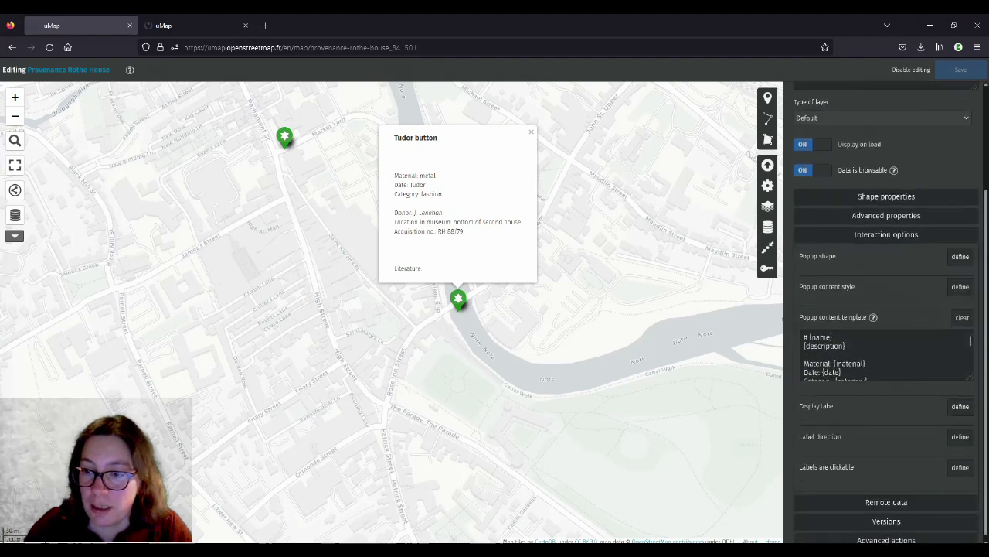
click(873, 317)
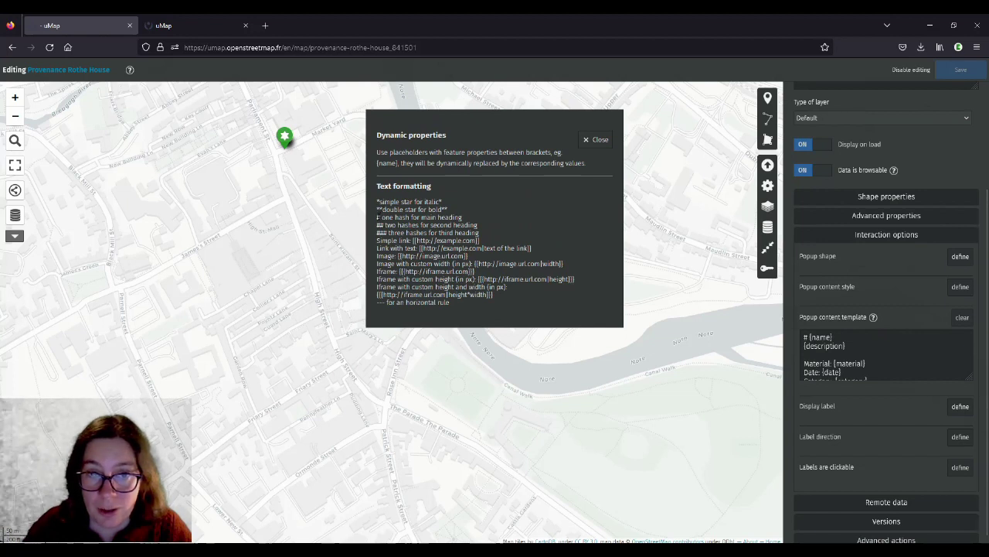
drag(378, 202, 382, 203)
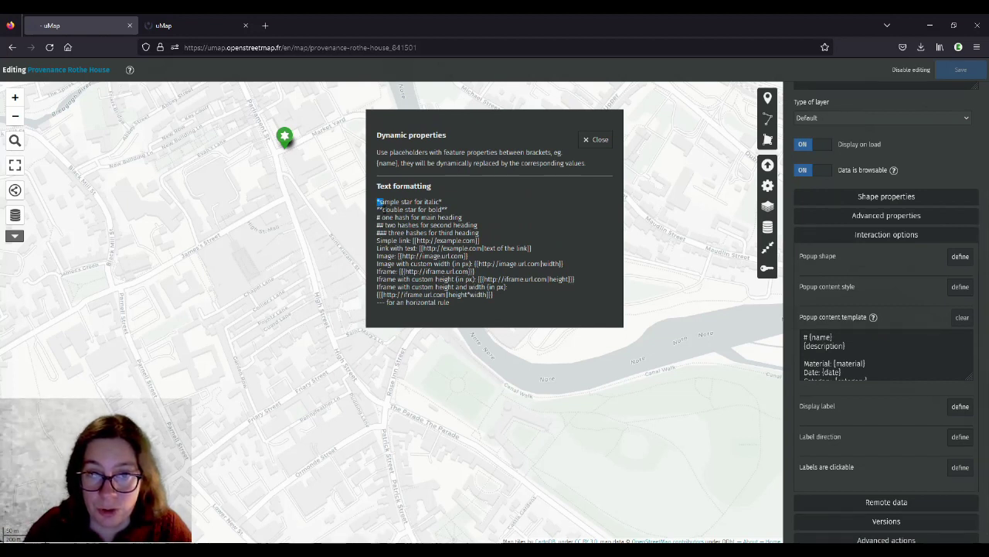
Make {name} bold by surrounding it with ** in the popup content template
click(803, 337)
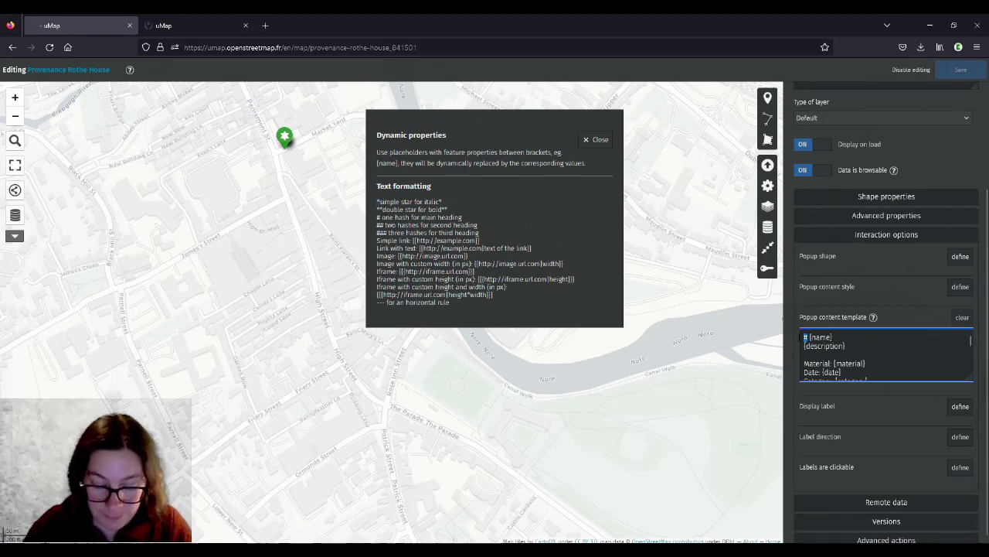
text(**)
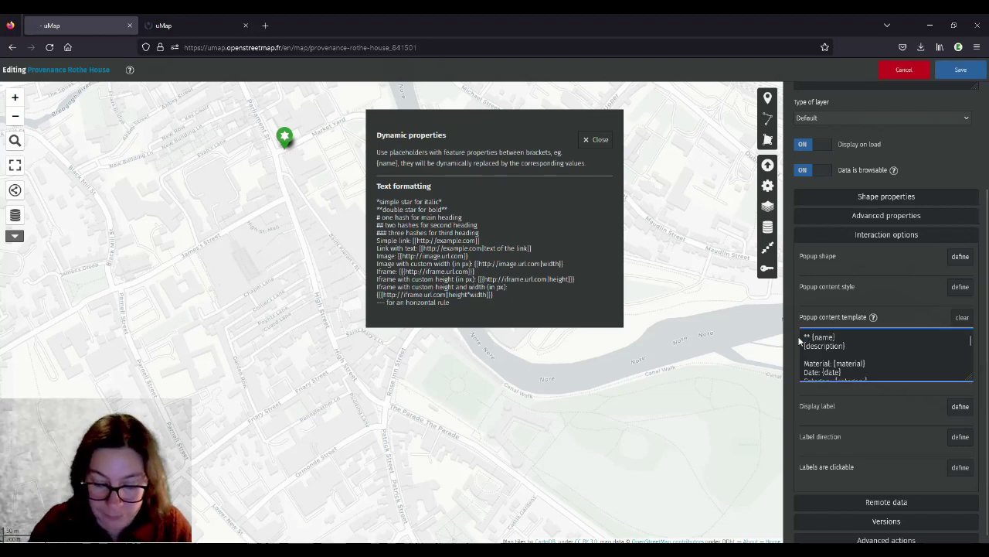
key(End)
text(**)
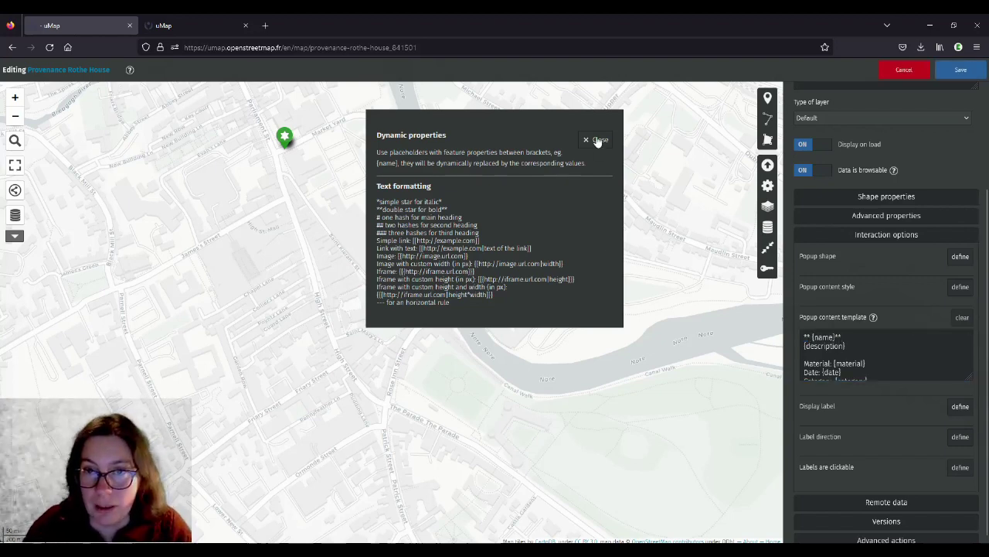
click(597, 141)
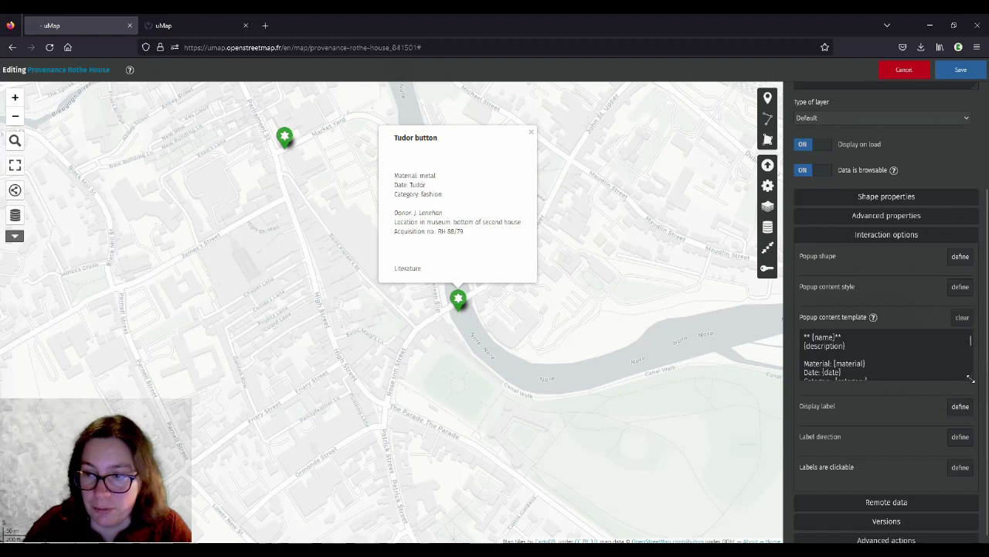
Enlarge the template box and review the help's image-embedding syntax
click(896, 338)
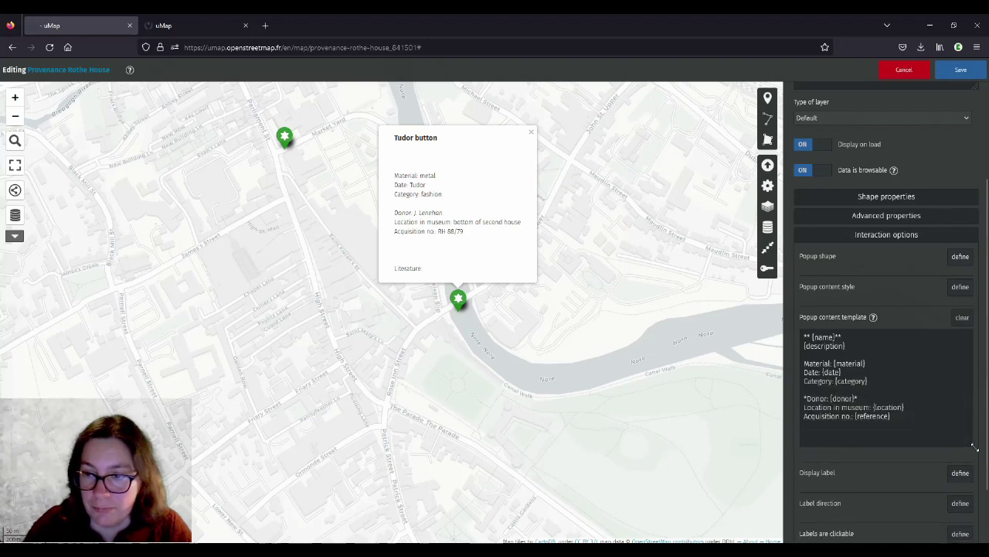
click(873, 317)
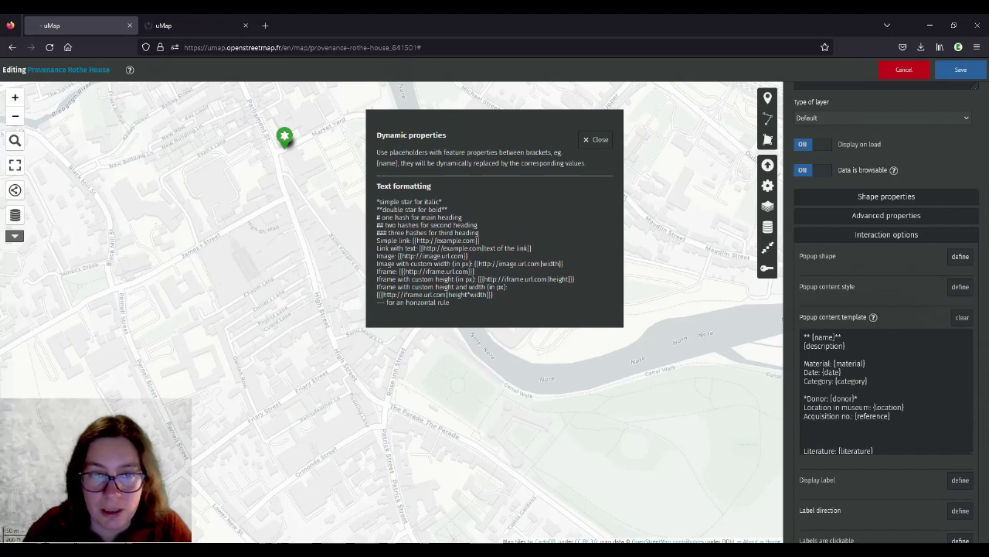
drag(377, 255, 462, 256)
click(468, 258)
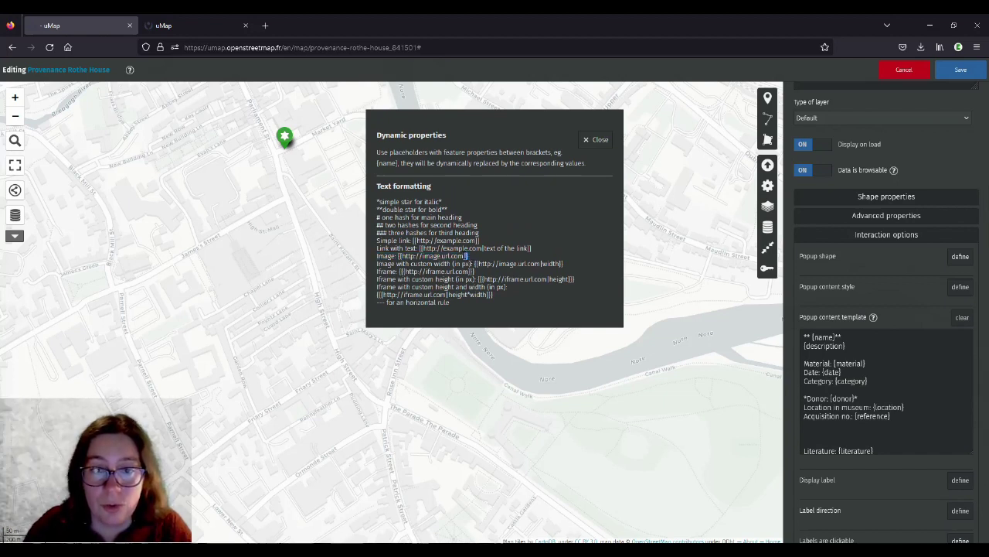
click(595, 139)
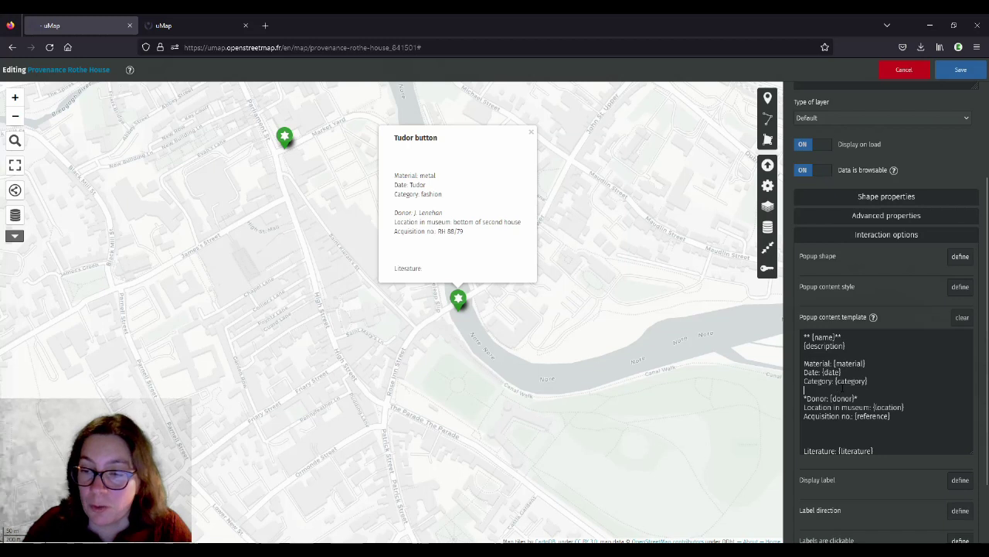
Add a photograph placeholder line above the Donor line to embed the image
key(Return)
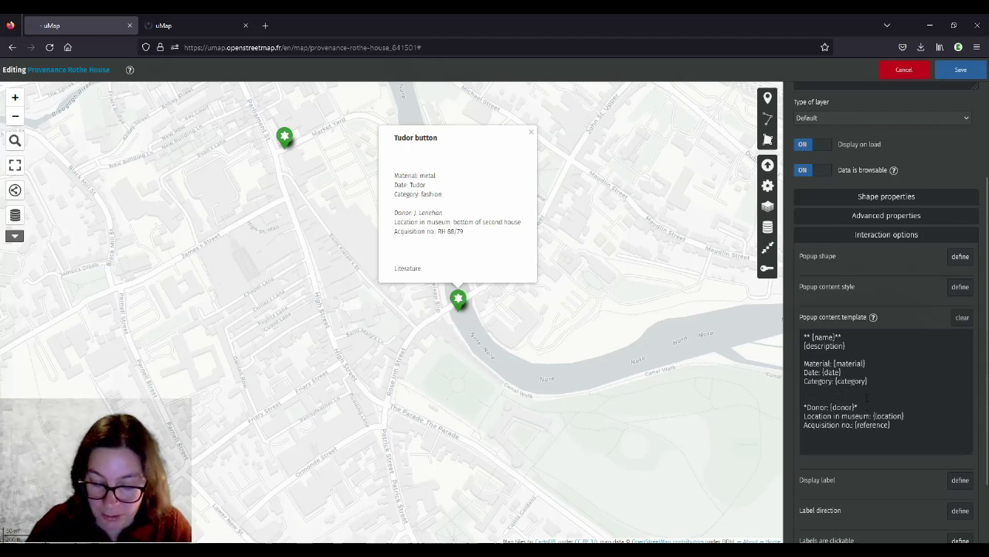
text({)
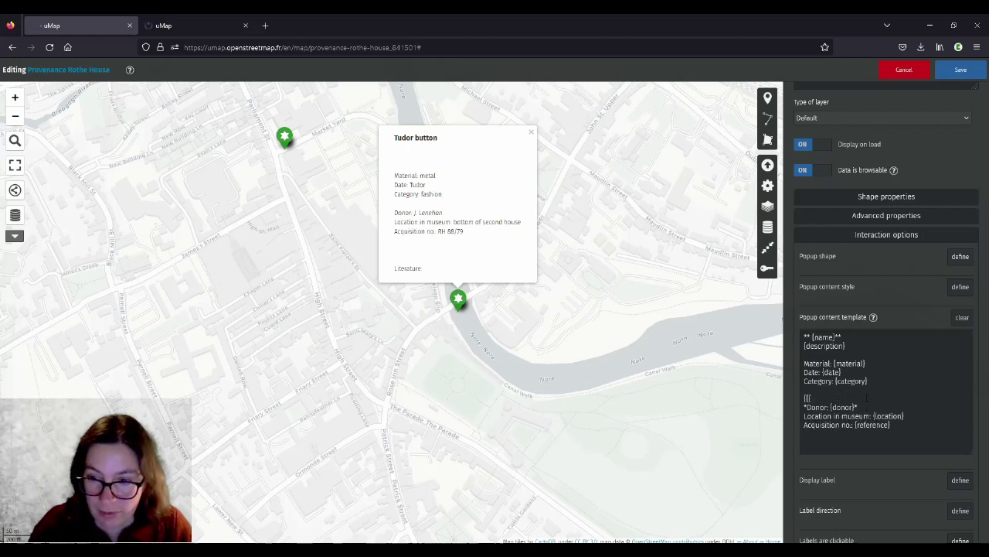
text({photo)
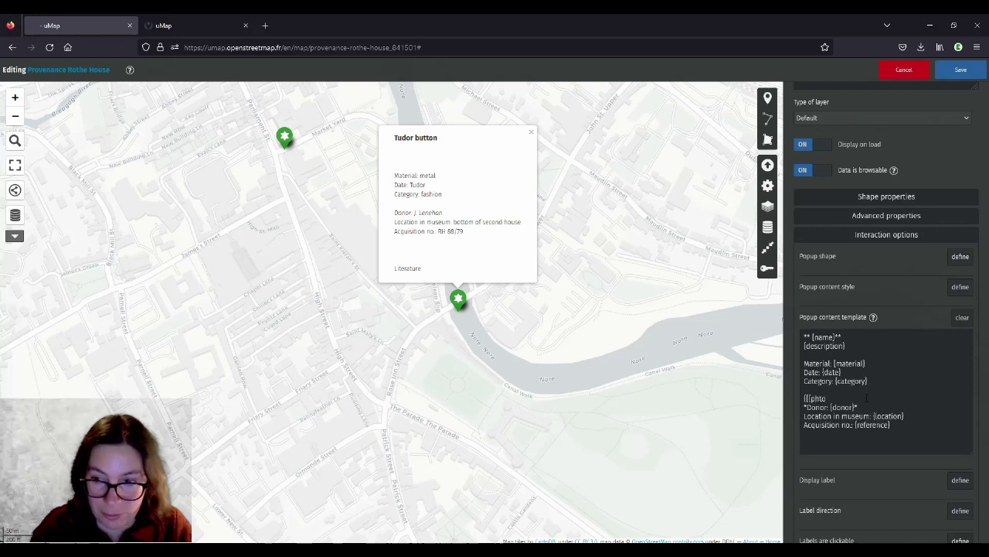
text(graph)
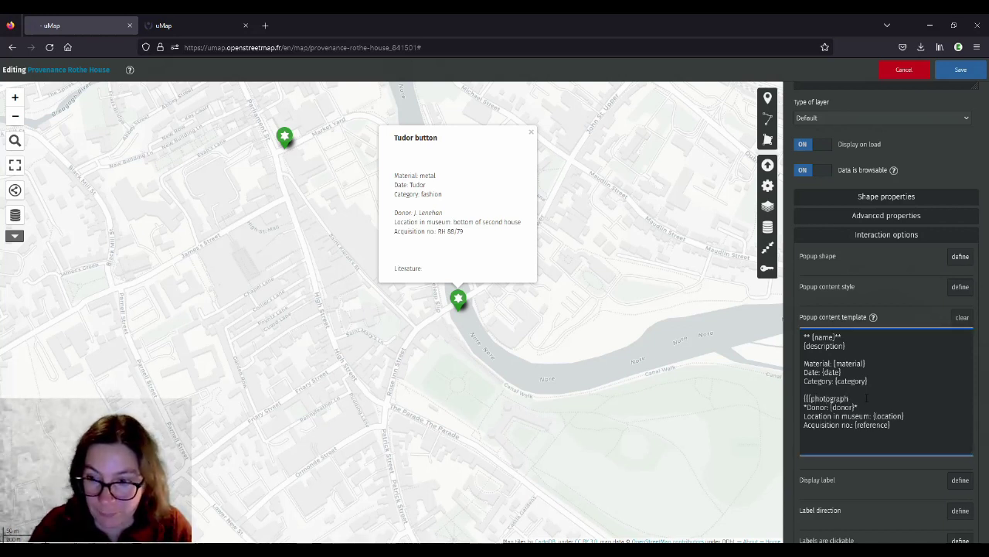
text(}})
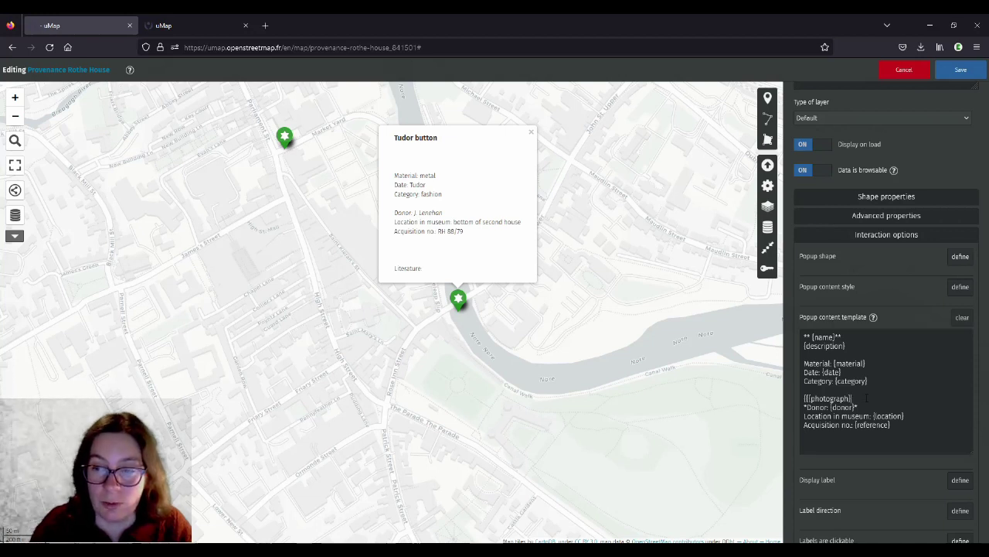
key(Return)
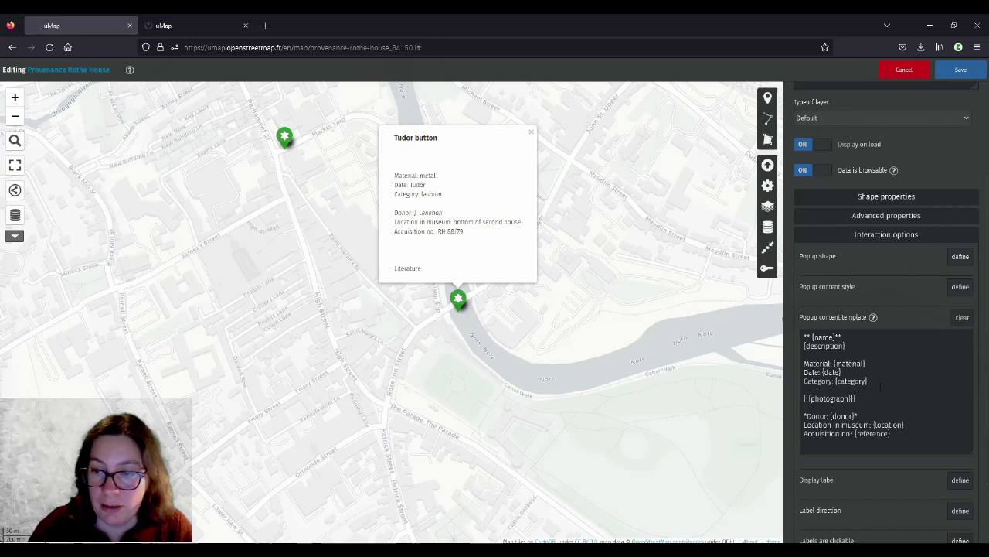
Append 'Photograph attribution: {attribution}' as the template's final line, checking the spreadsheet column name
scroll(885, 394, down, 3)
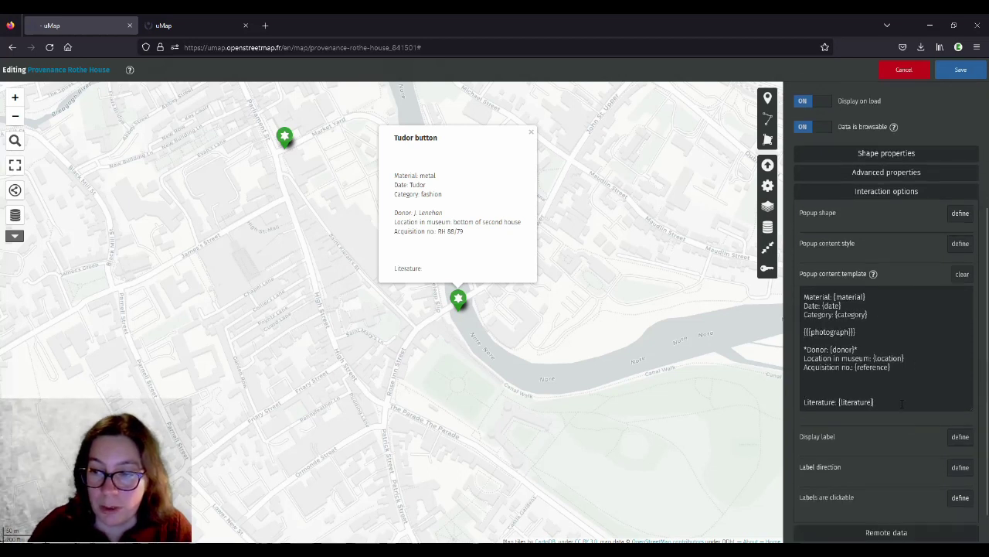
scroll(901, 402, down, 1)
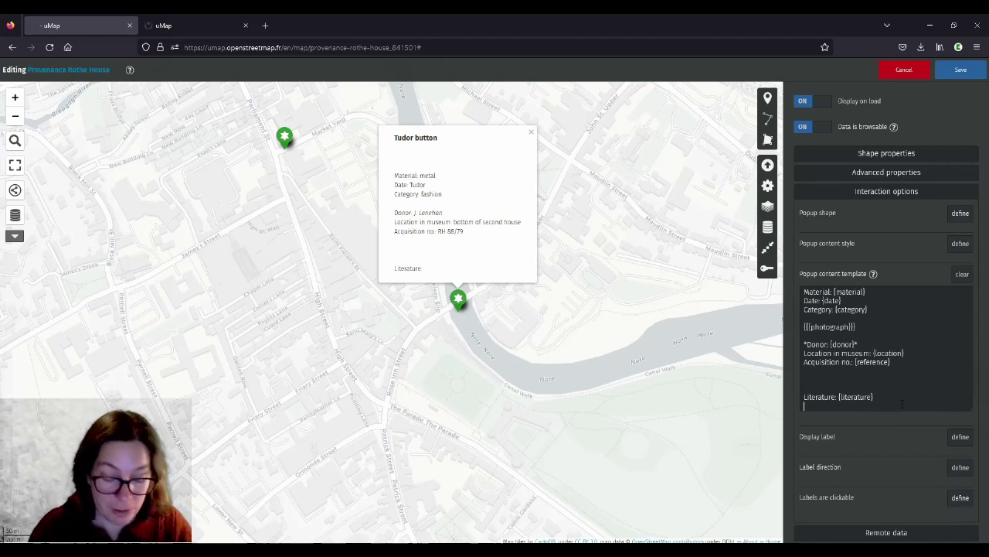
click(901, 403)
key(Return)
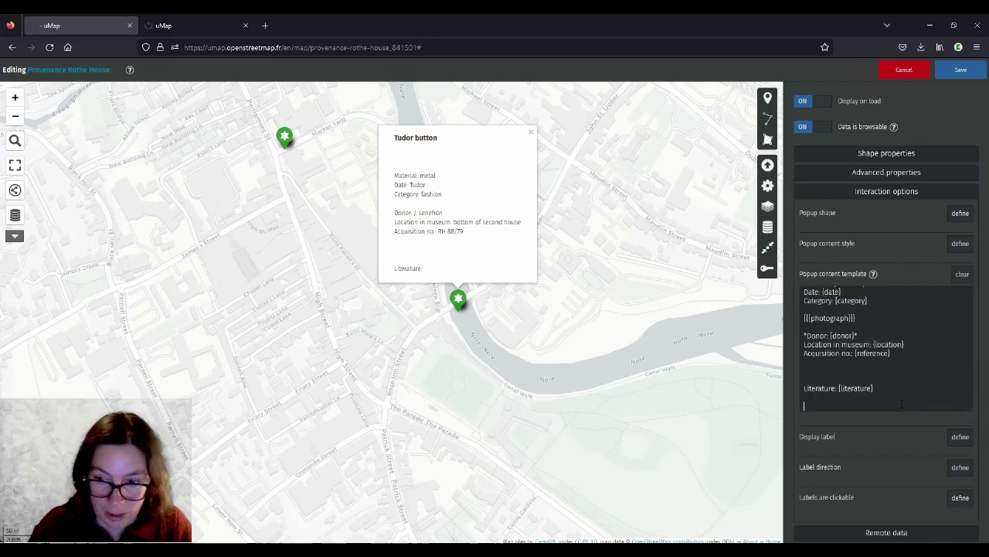
text(Photograp)
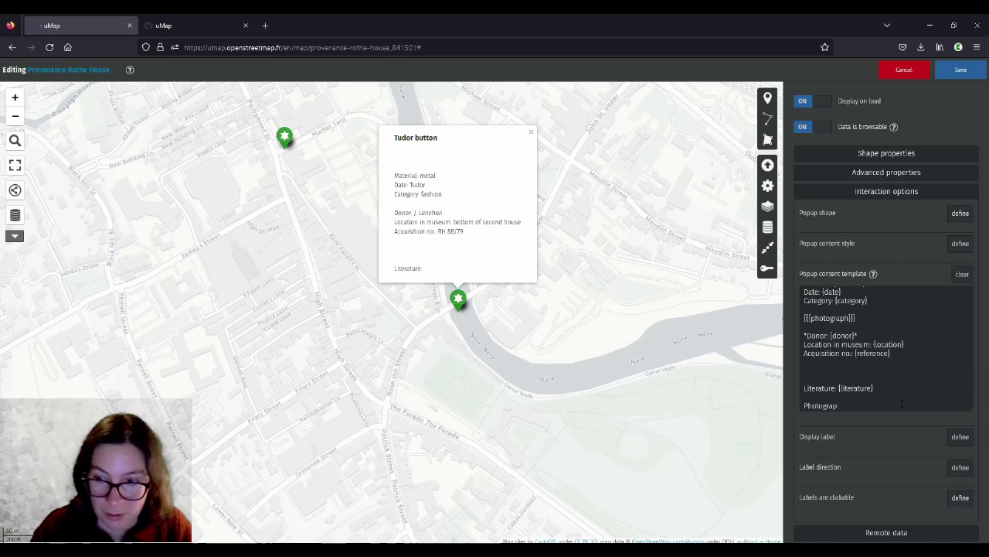
text(ttributio)
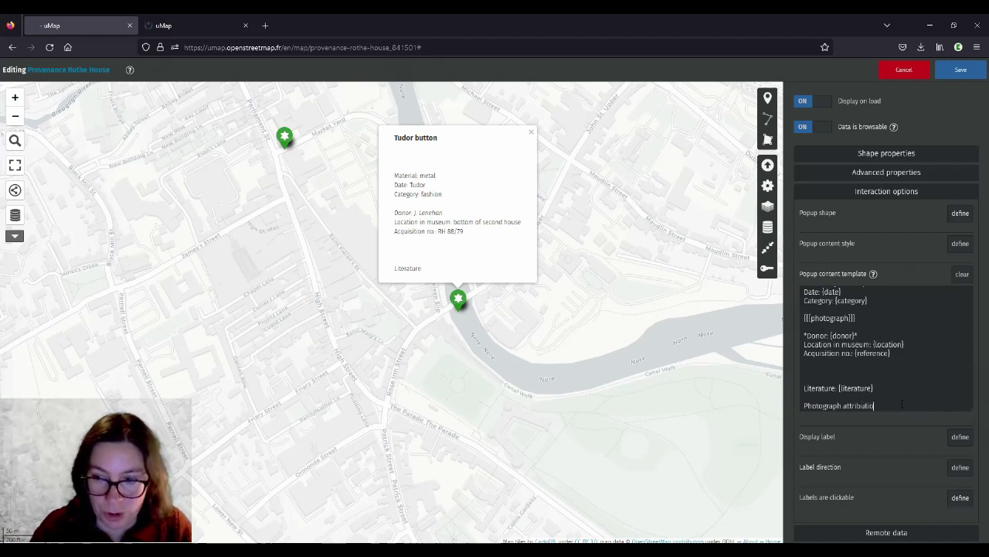
key(shift+Left)
key(shift+Left)
key(shift+Left)
key(shift+Left)
key(shift+Left)
key(shift+Left)
key(shift+Left)
key(shift+Left)
key(shift+Left)
key(shift+Left)
key(shift+Left)
key(ctrl+c)
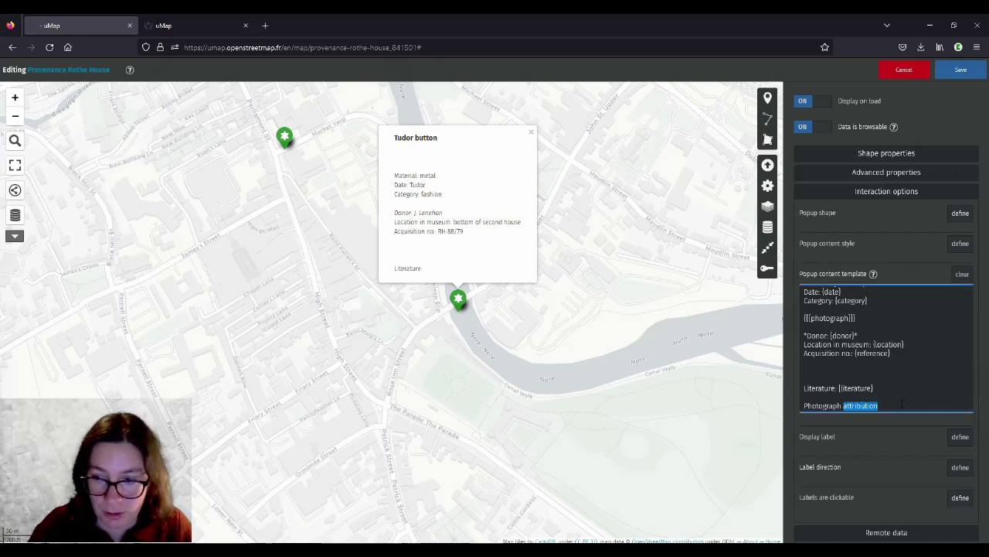
key(Right)
text(:)
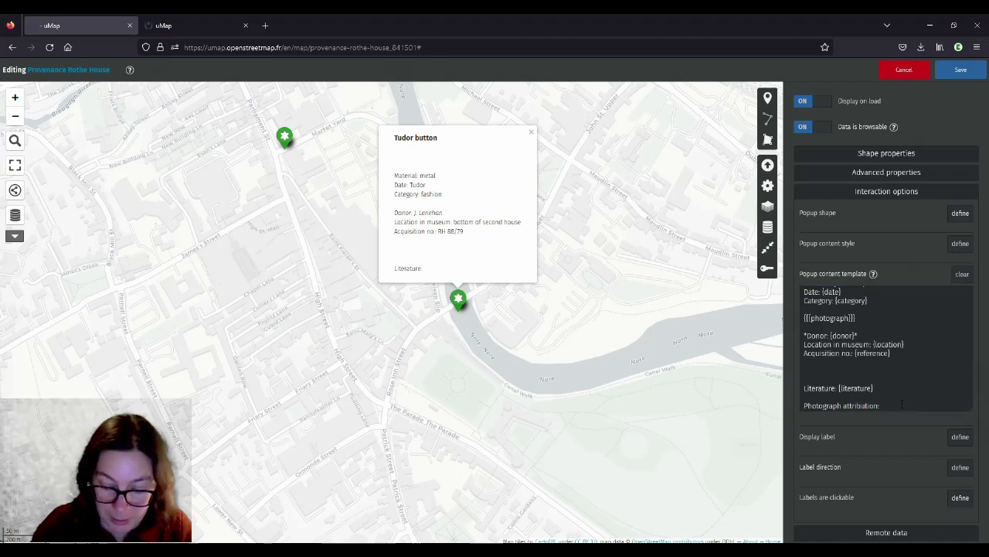
text( {)
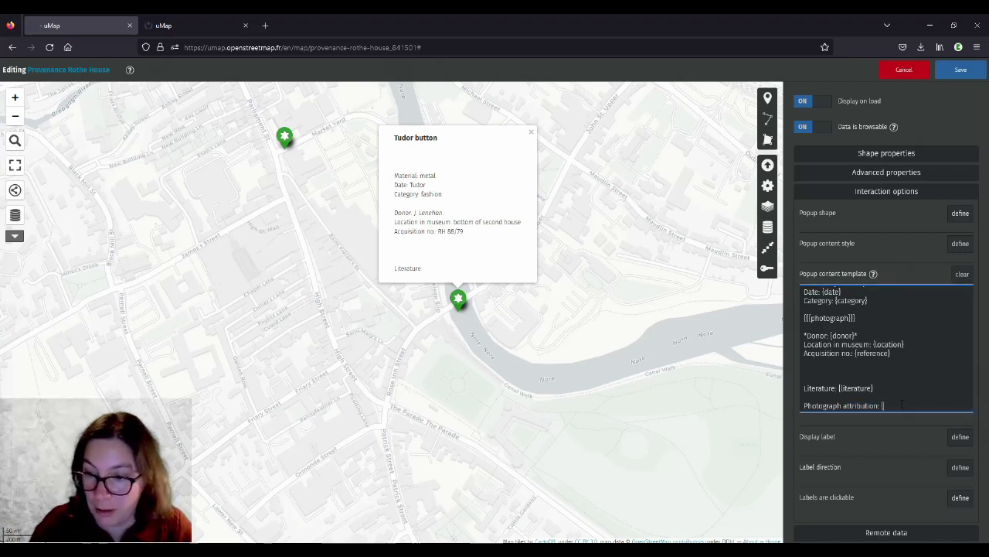
key(ctrl+v)
text(})
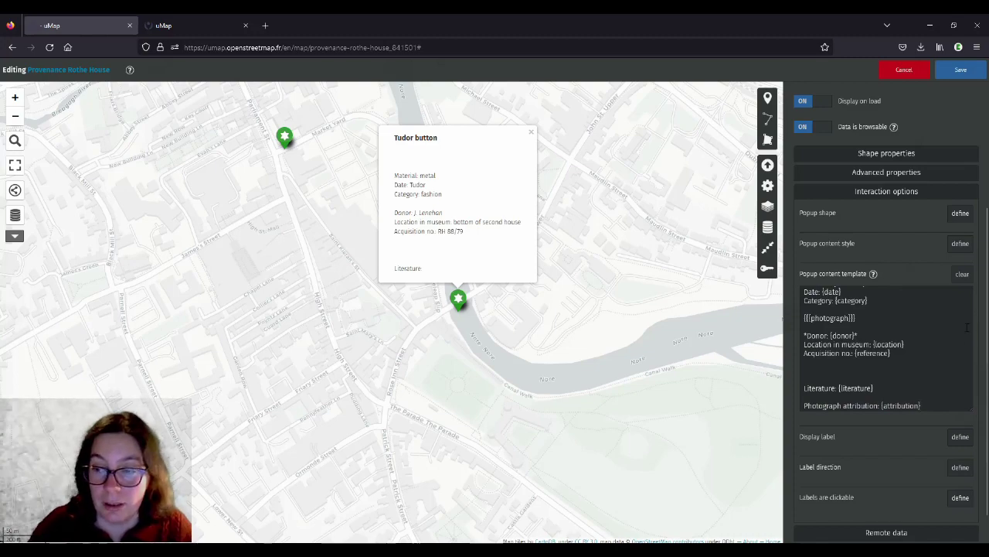
key(alt+Tab)
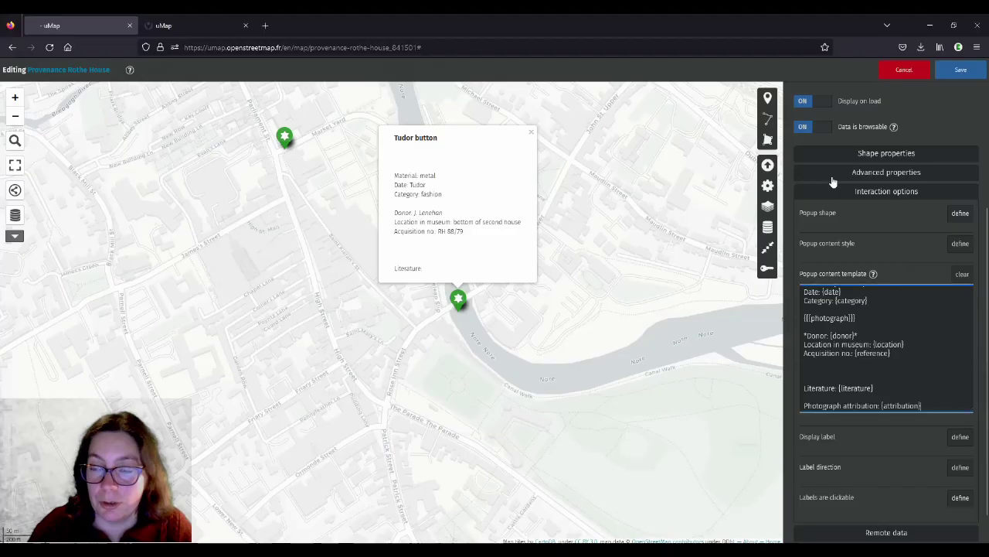
key(alt+Tab)
Save the map, exit editing, and view the Tudor button popup with its embedded photograph
click(961, 69)
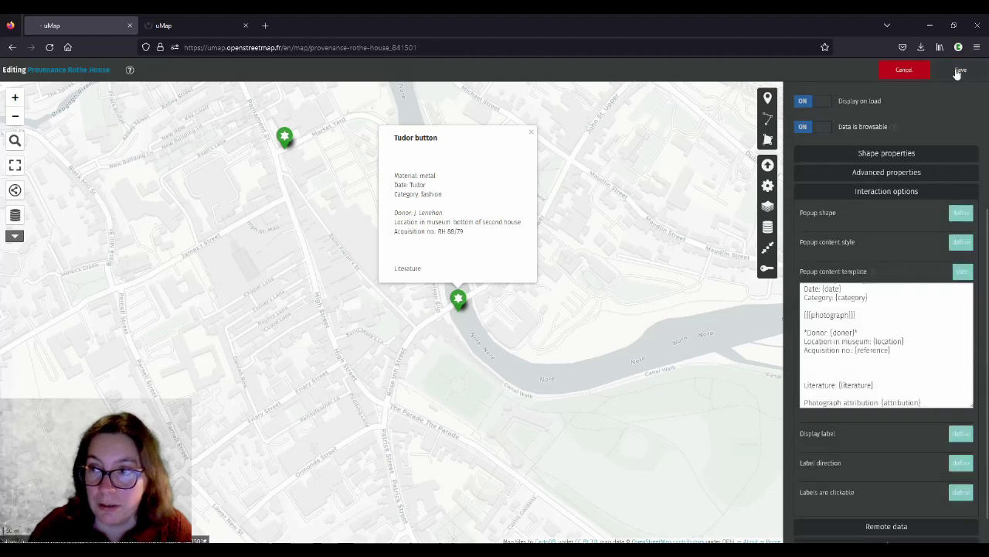
click(913, 70)
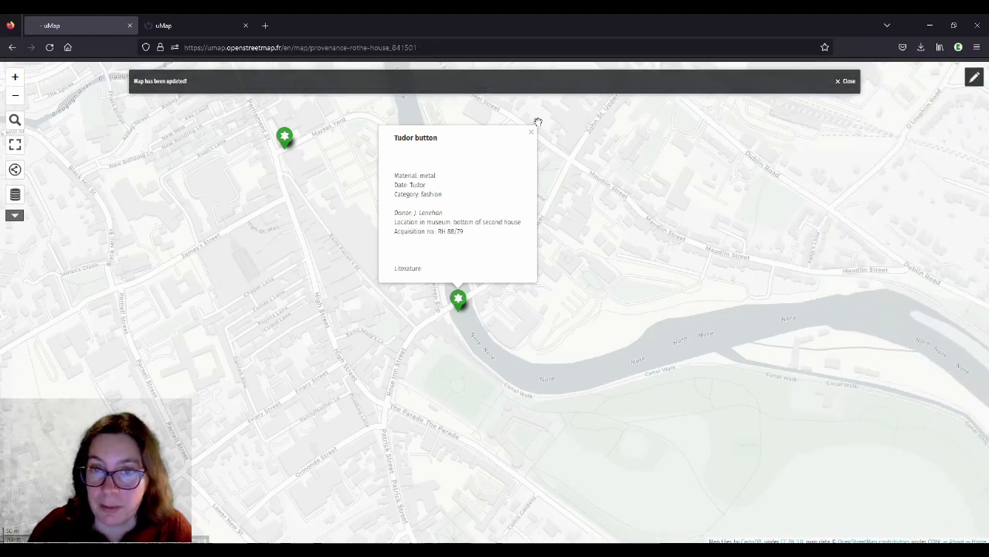
click(531, 132)
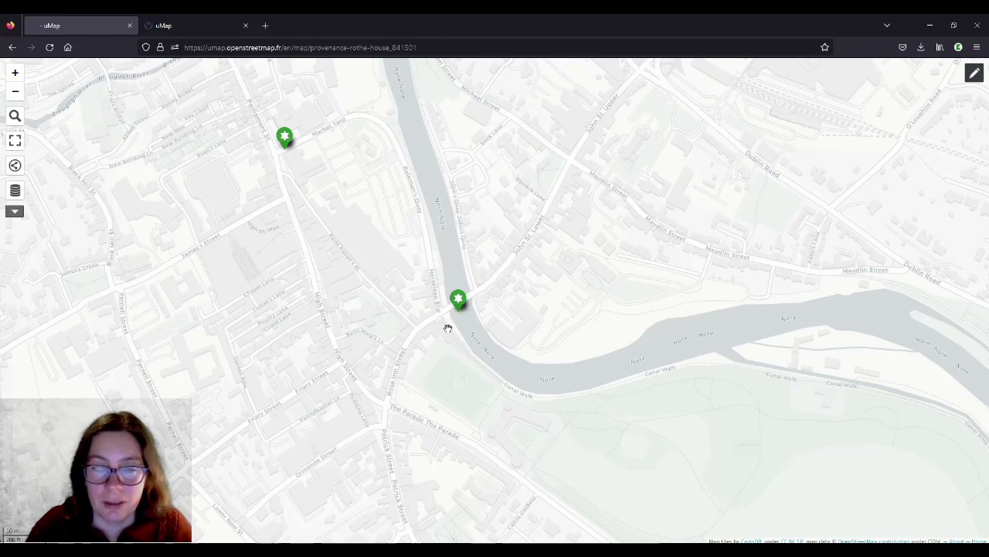
click(457, 302)
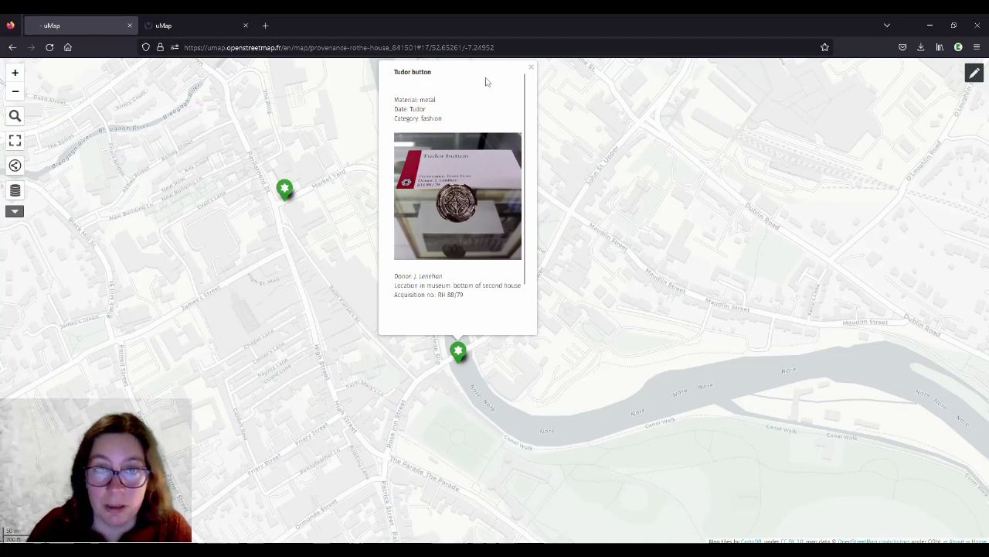
click(531, 67)
Re-enter editing, inspect Layer 1's popup content template, then disable editing
click(971, 73)
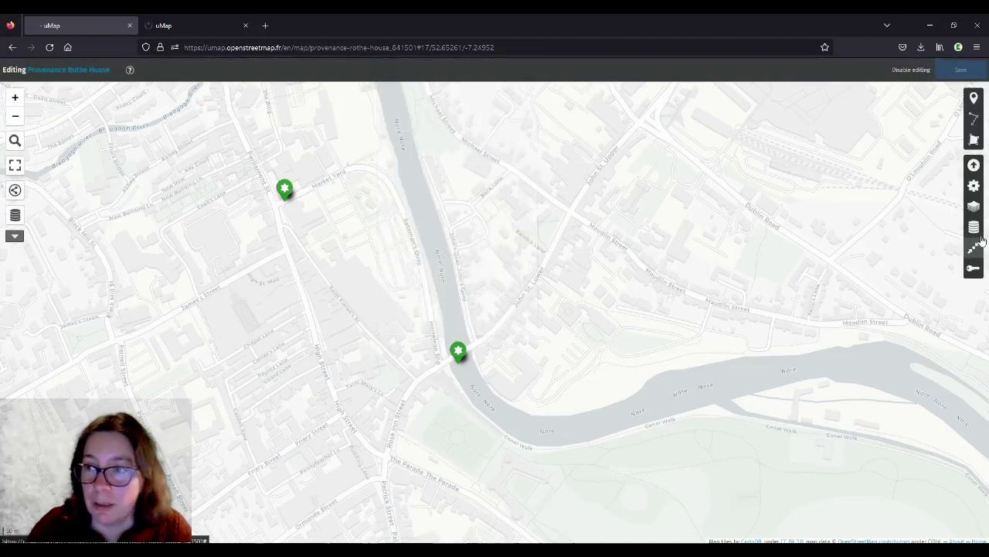
click(973, 227)
click(820, 110)
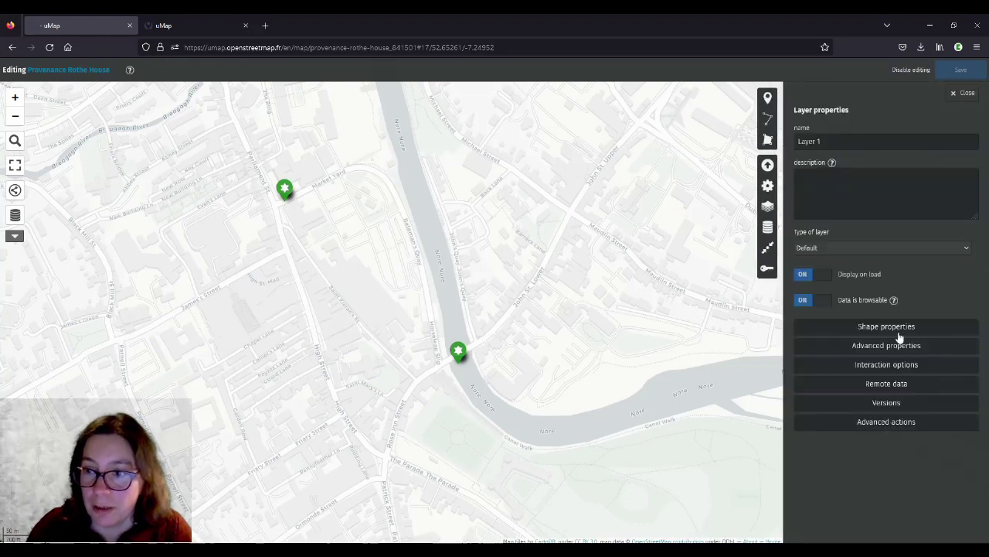
click(889, 364)
click(863, 485)
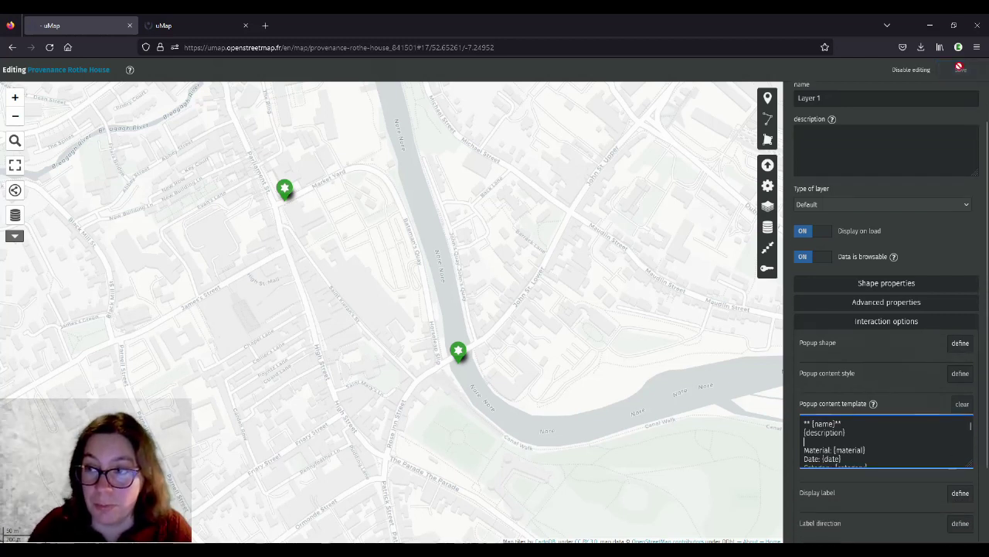
click(913, 72)
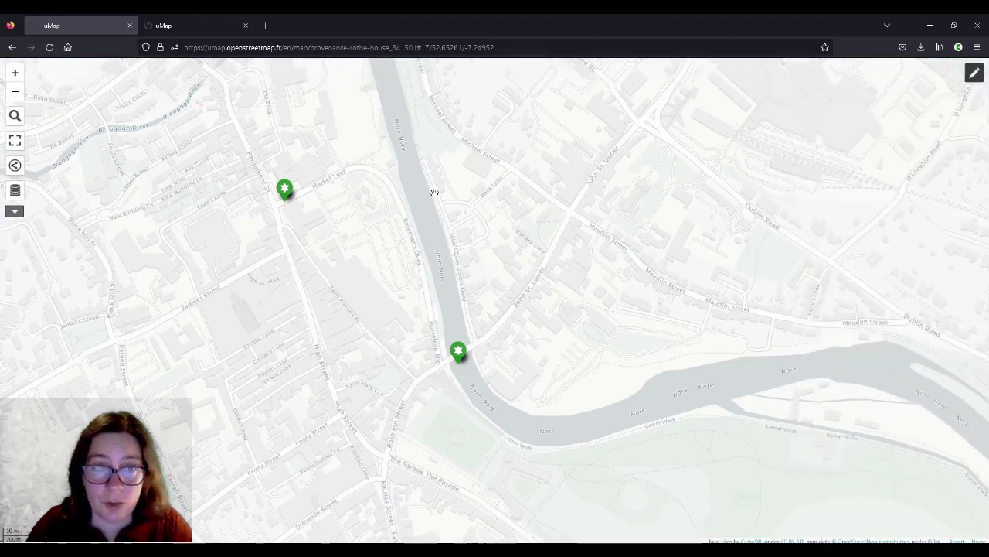
Copy the 256px HTML embed code for the RH 84-31 Richard Power oil painting image
key(alt+Tab)
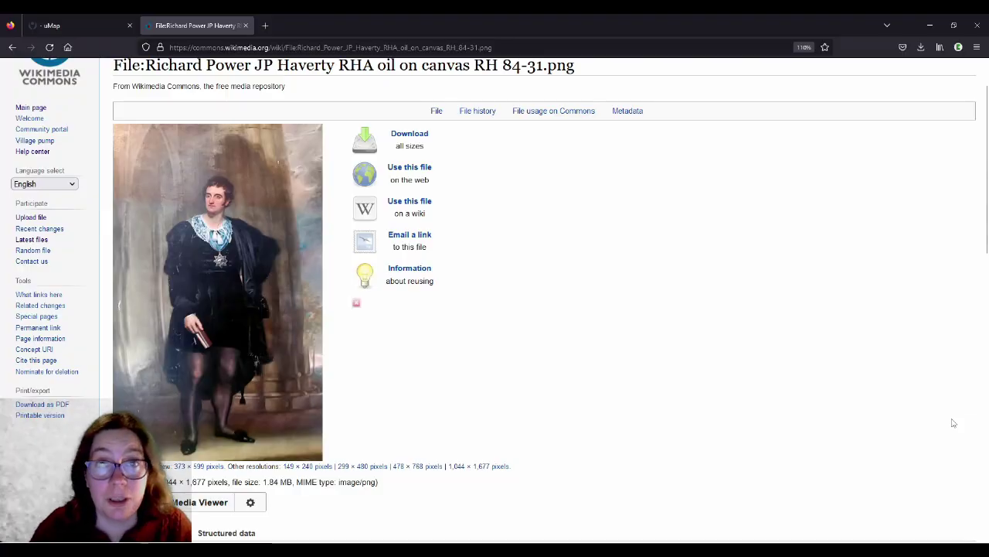
scroll(824, 365, up, 1)
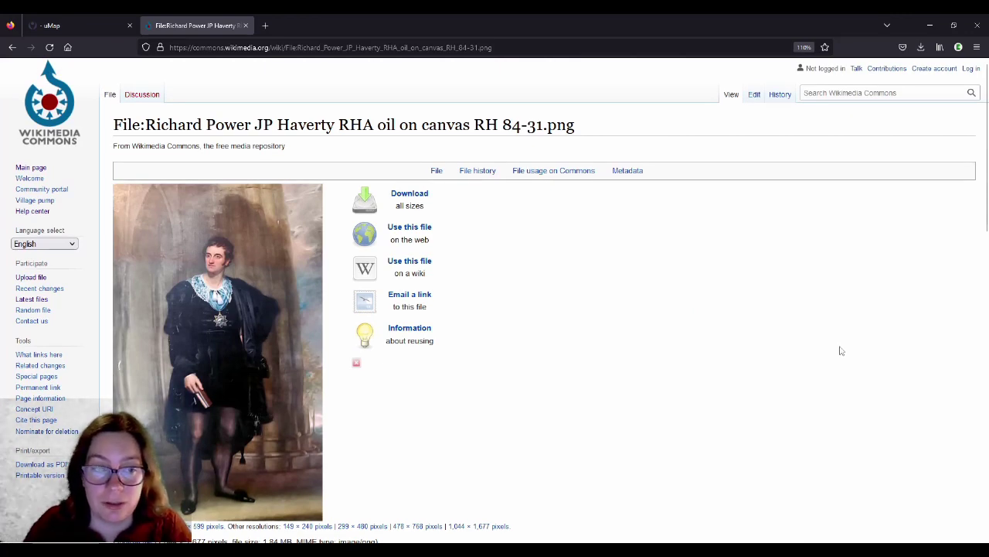
scroll(841, 351, down, 1)
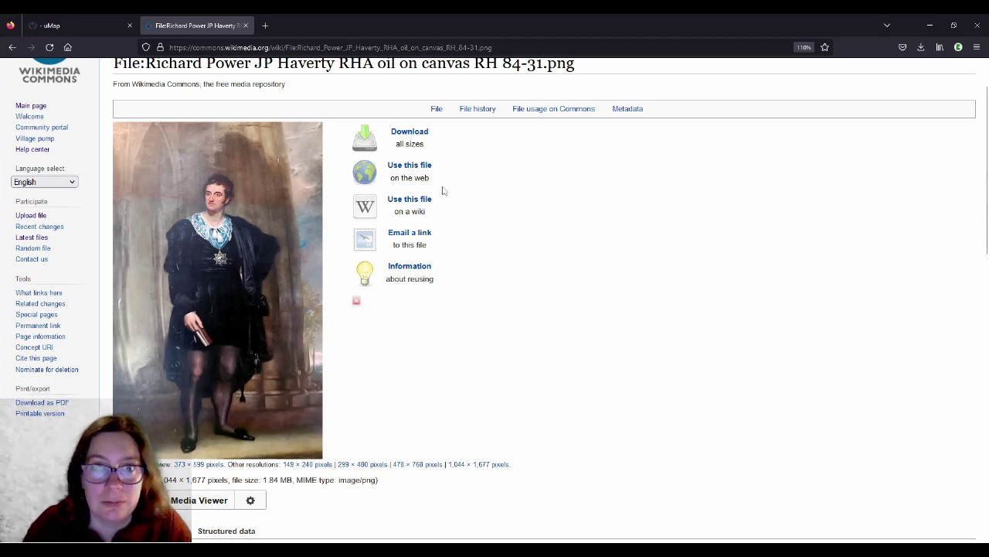
click(410, 164)
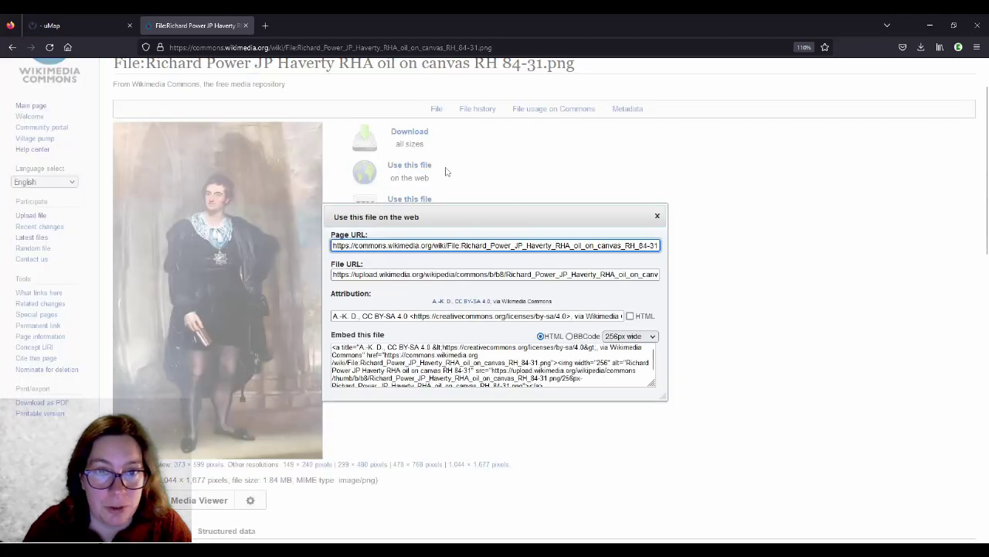
click(602, 361)
key(ctrl+c)
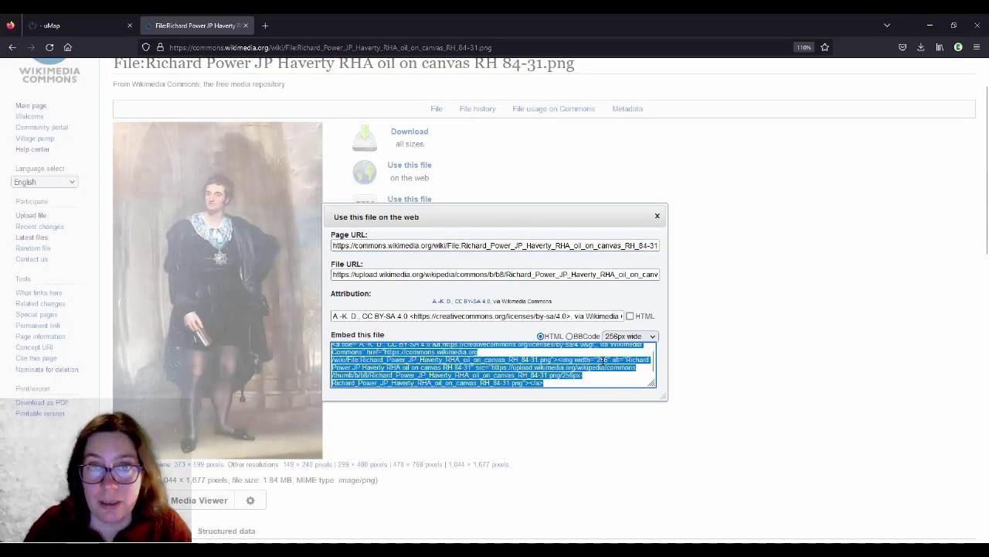
key(alt+Tab)
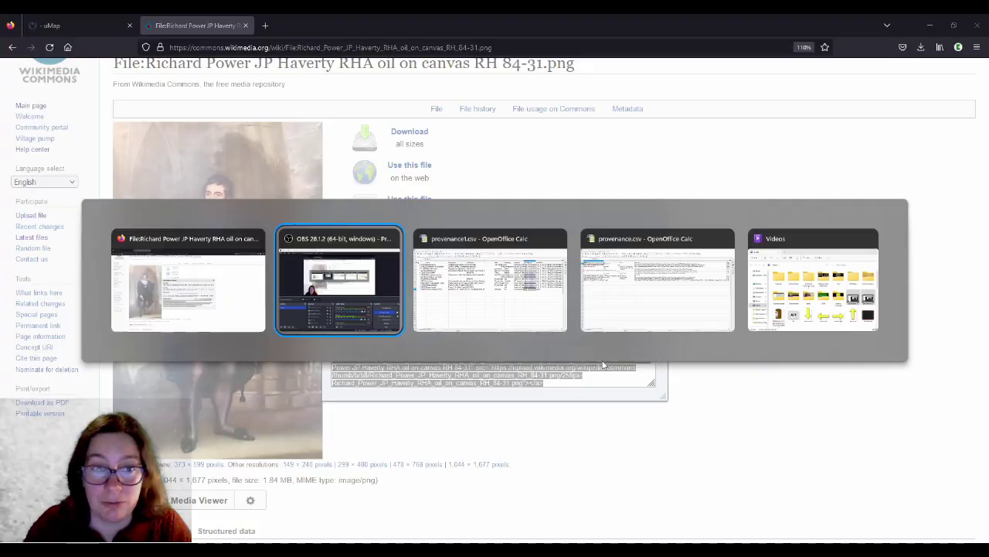
Paste the embed code into M14 and trim it to the 256px upload.wikimedia.org image URL
key(F2)
key(ctrl+v)
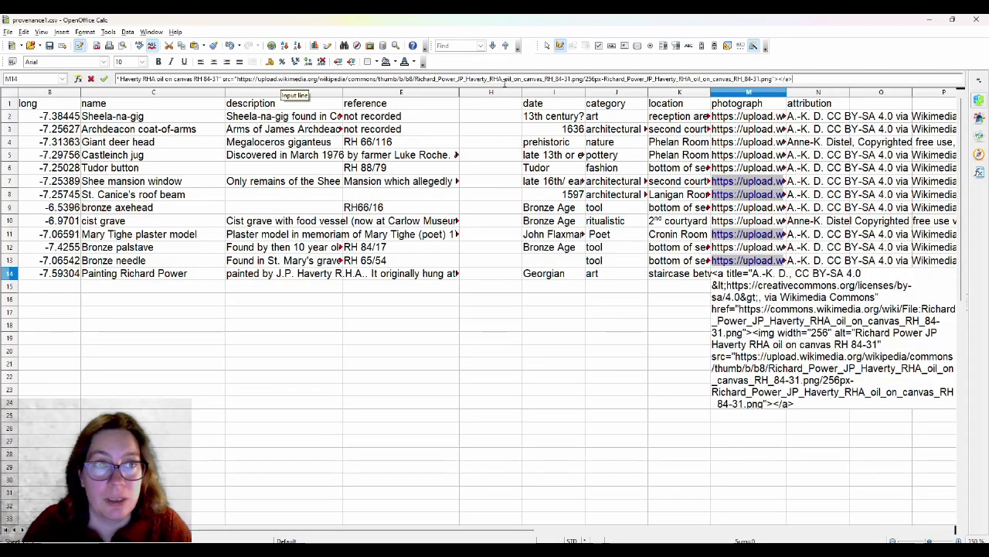
drag(776, 78, 795, 78)
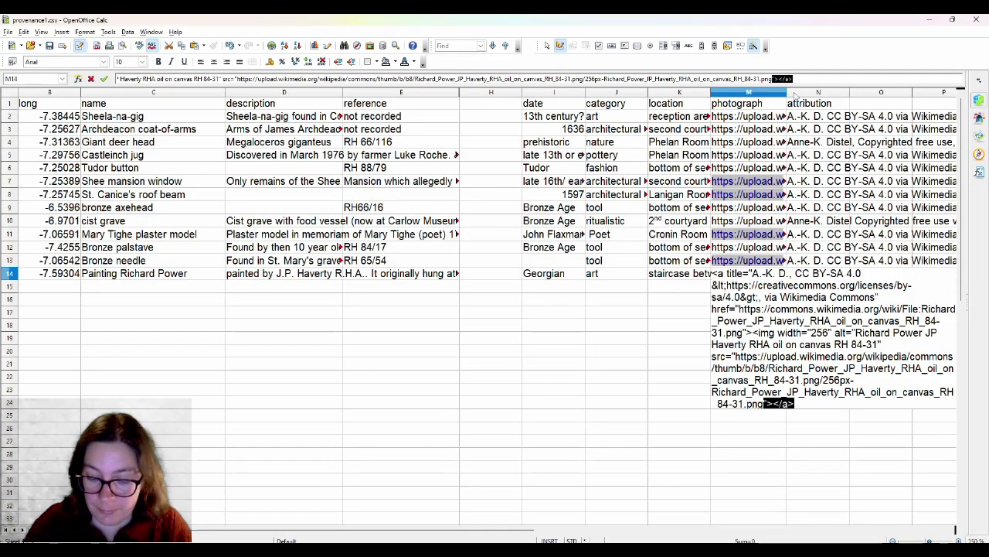
key(BackSpace)
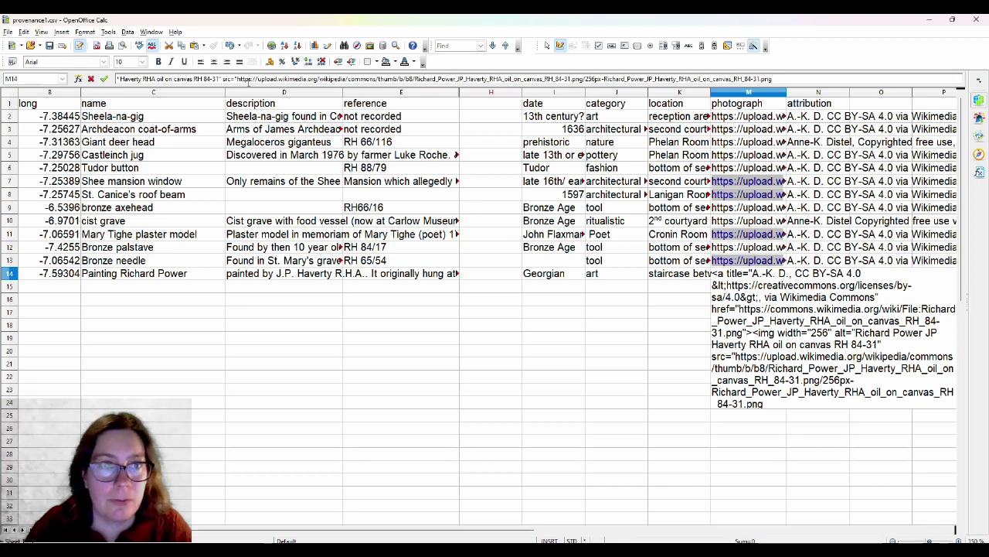
key(Tab)
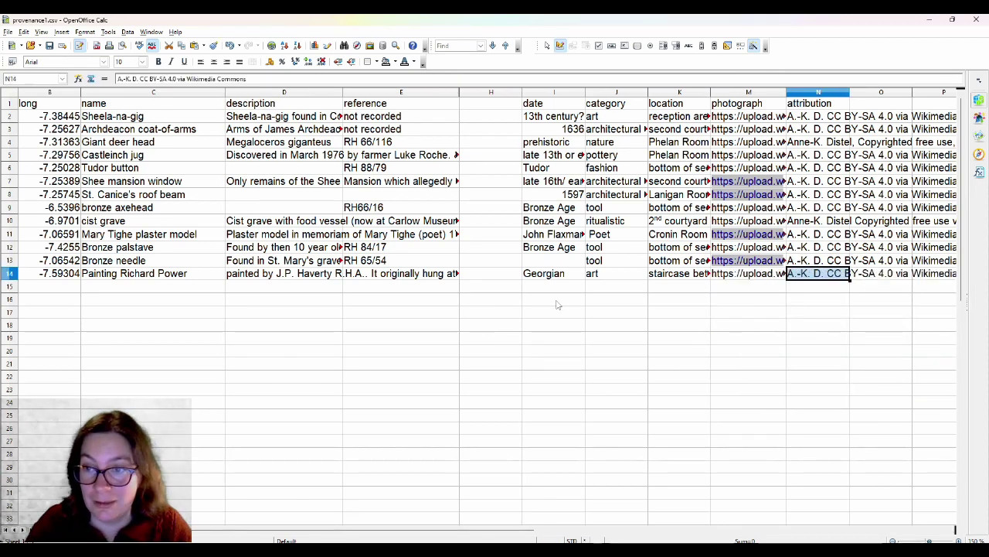
key(Left)
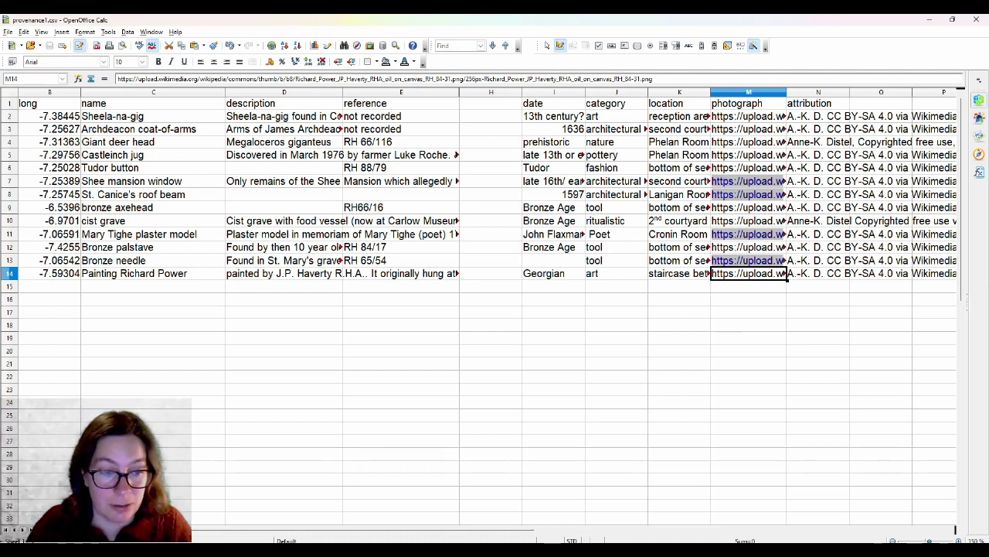
key(alt+Tab)
Re-import provenance1.csv into Layer 1, replacing its content, then save and stop editing
click(89, 26)
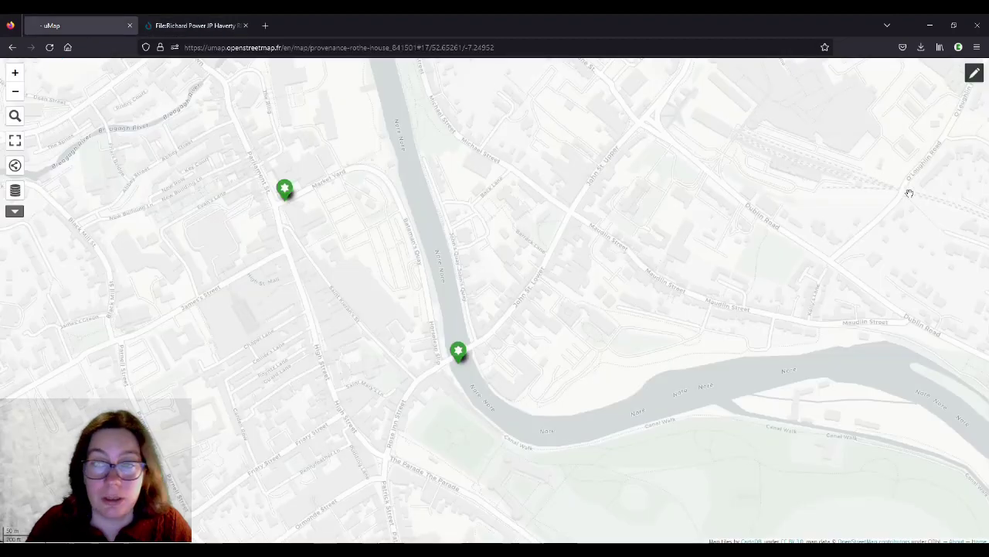
click(974, 73)
click(976, 165)
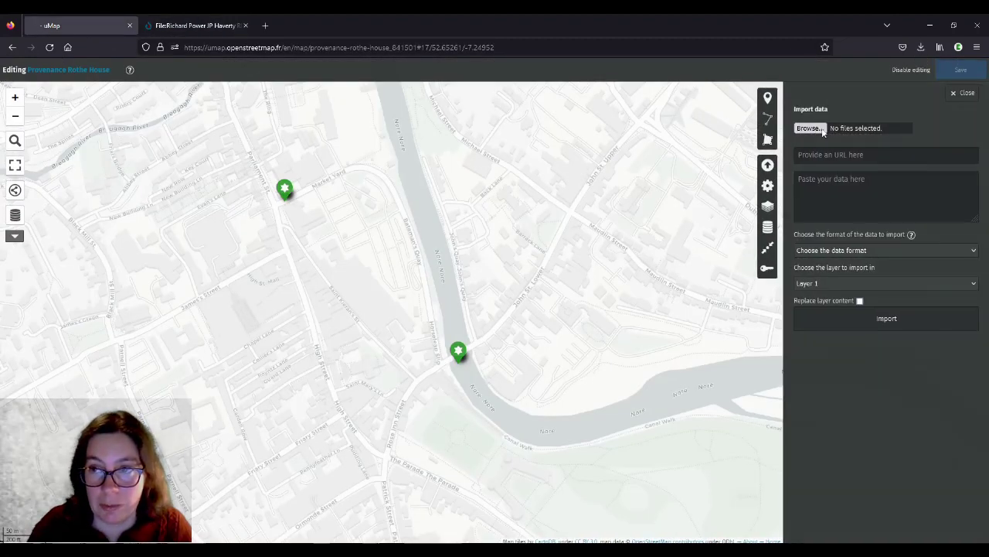
click(810, 128)
double_click(121, 209)
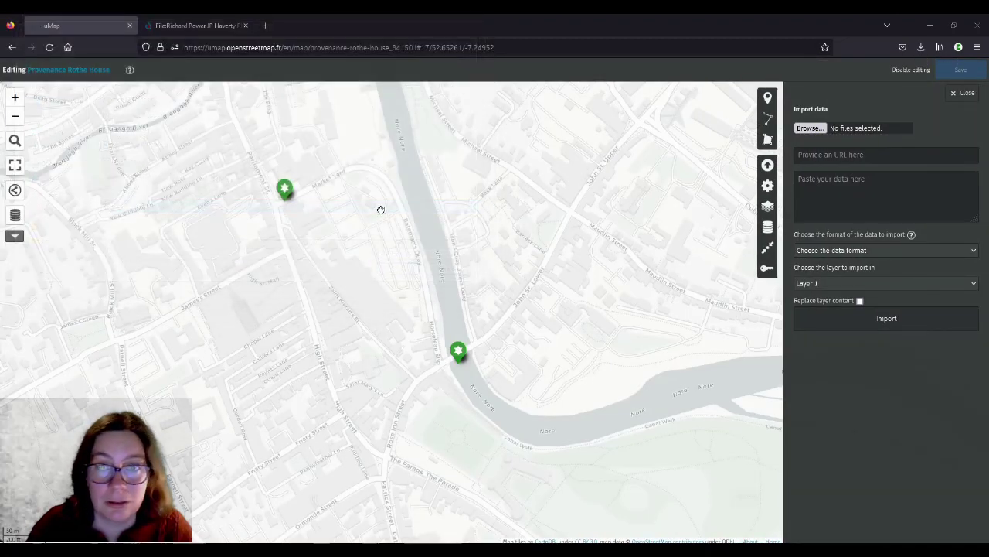
click(860, 302)
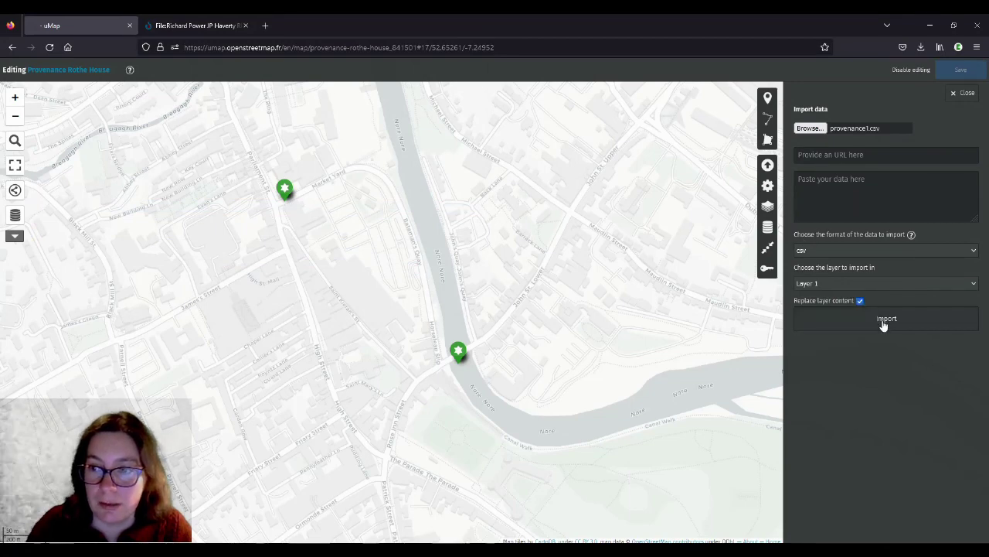
click(883, 322)
key(ctrl+s)
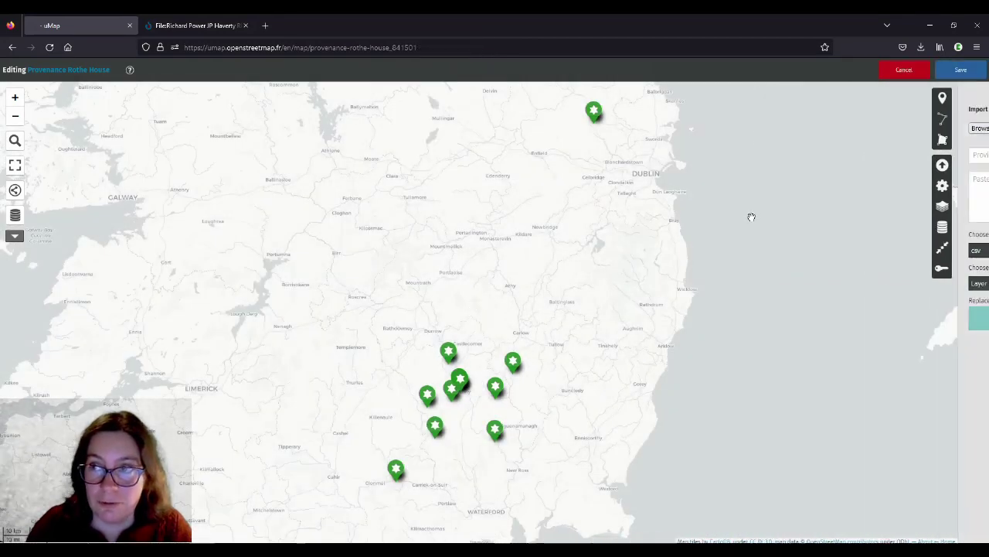
click(912, 72)
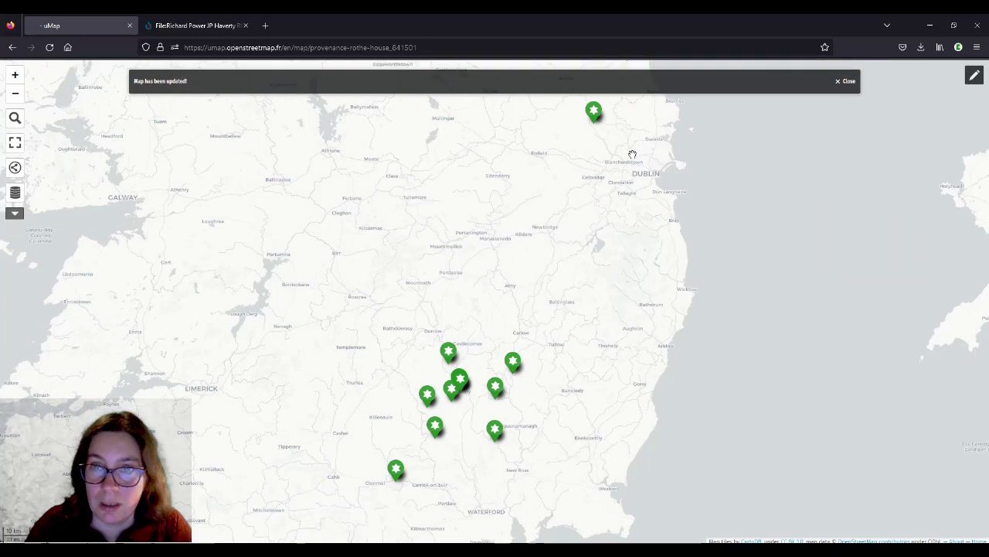
Review the bronze axehead, cist grave and Bronze needle popups, panning to fit each
click(594, 113)
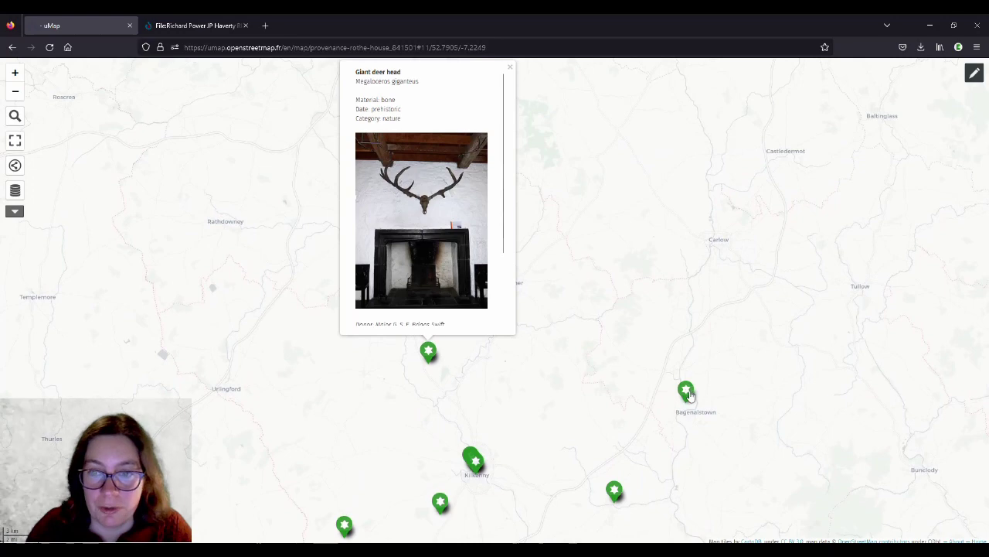
click(686, 390)
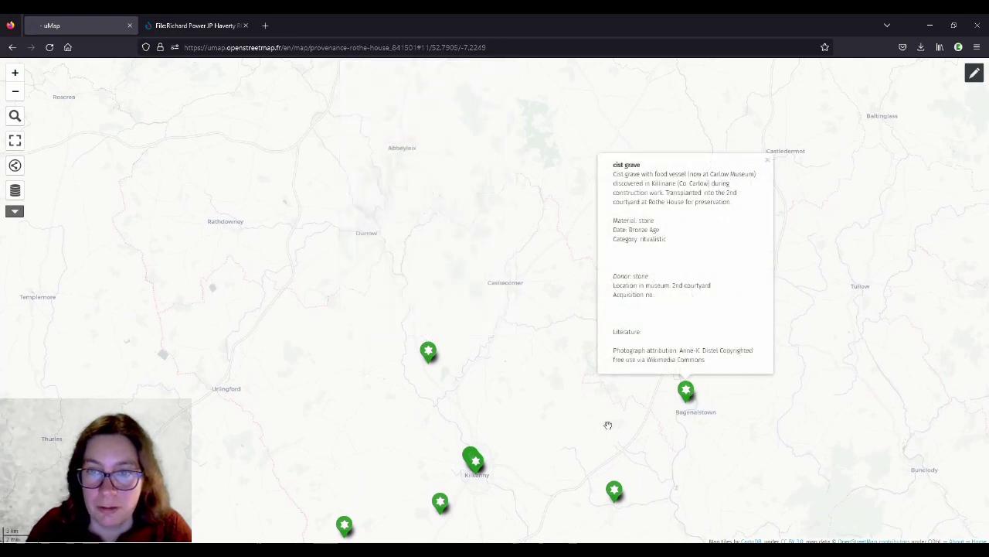
drag(601, 422, 572, 372)
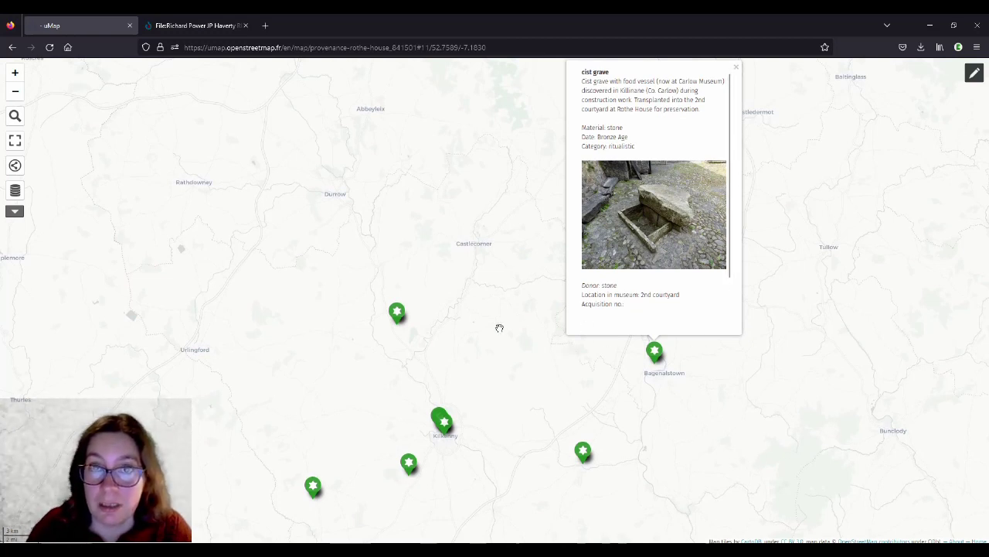
click(583, 449)
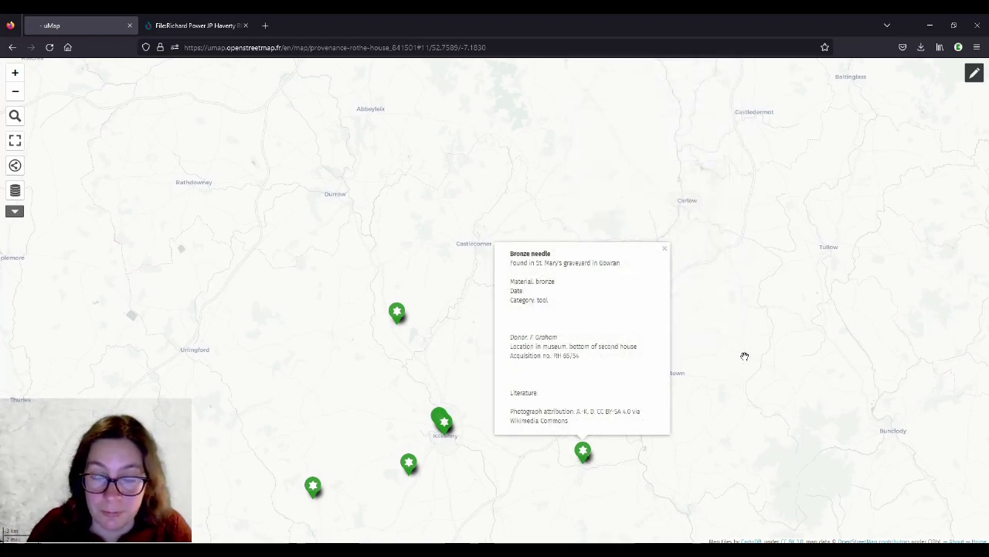
drag(248, 379, 254, 300)
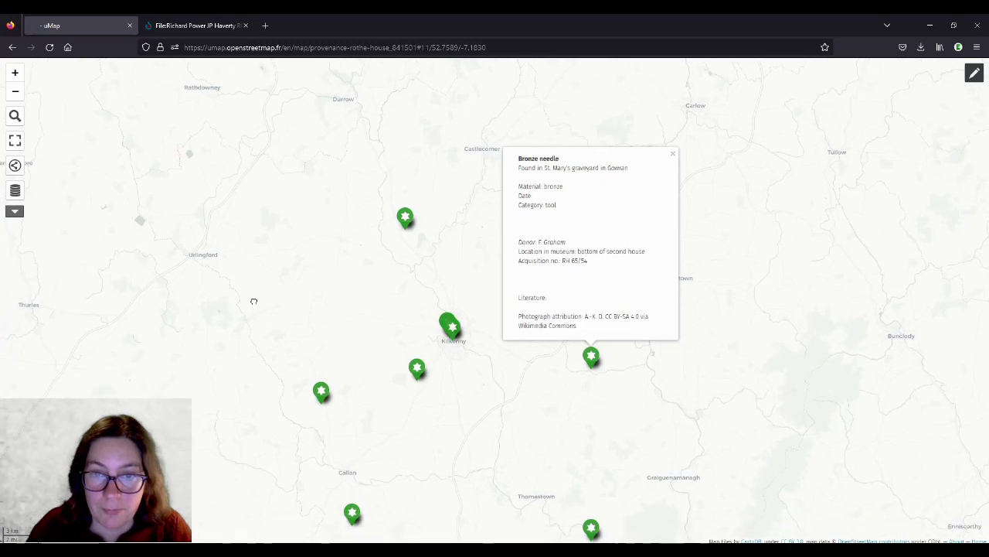
scroll(456, 332, up, 2)
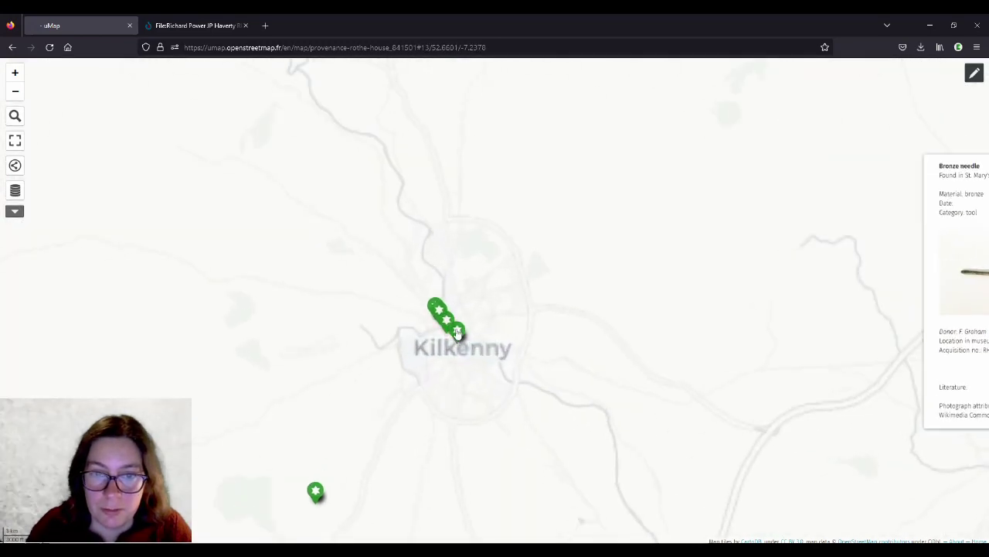
Check the Kilkenny popups: Shee mansion window, Archdeacon coat-of-arms and St. Canice's roof beam
click(457, 331)
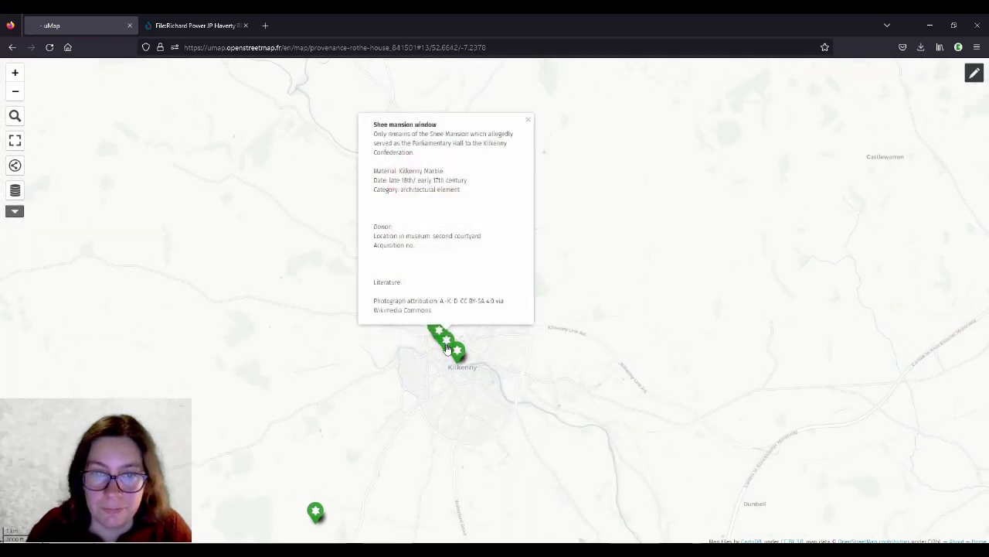
scroll(447, 347, up, 2)
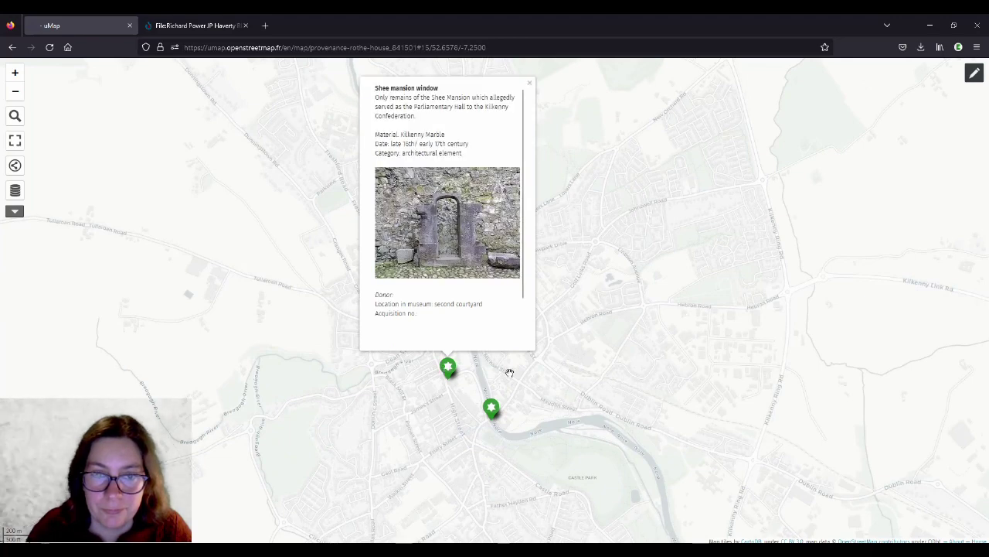
click(495, 351)
click(408, 317)
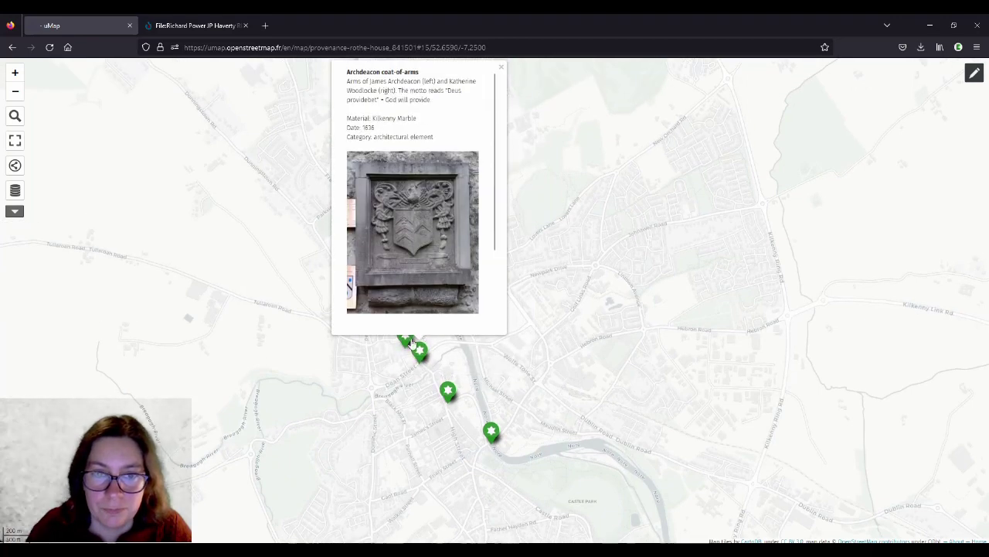
click(409, 342)
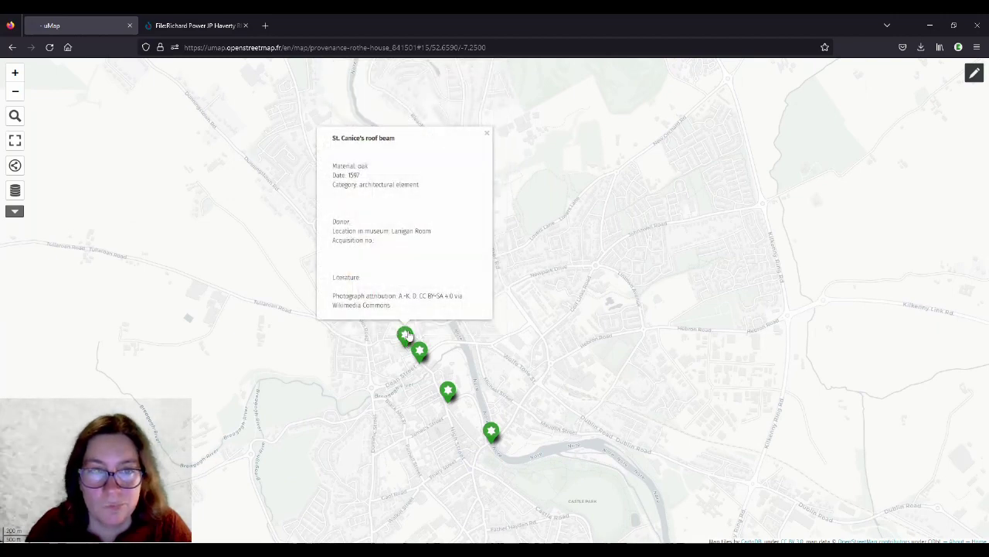
drag(390, 449, 395, 425)
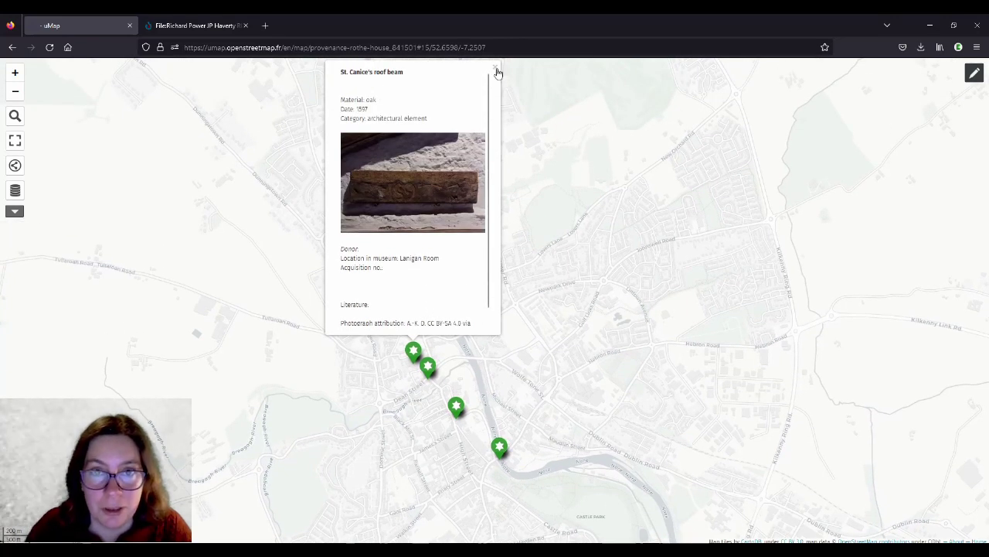
click(496, 68)
View the Castleinch jug popup and its photograph, then re-enable map editing
drag(483, 297, 426, 194)
scroll(402, 217, down, 2)
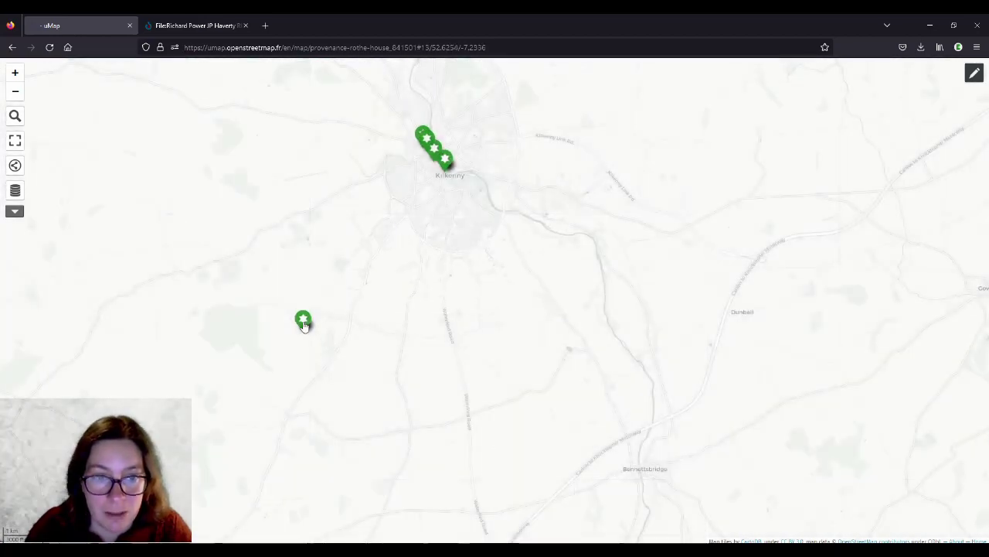
click(304, 322)
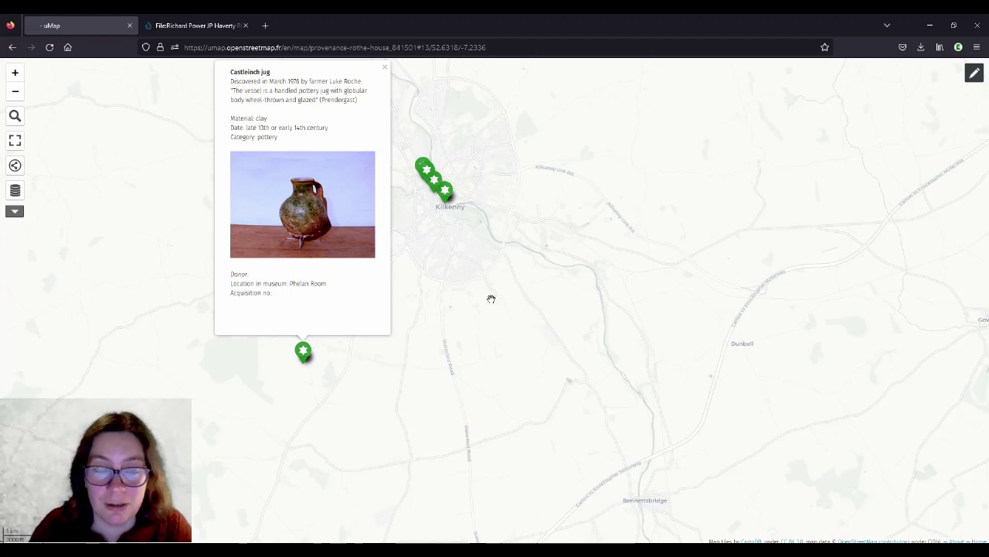
click(457, 347)
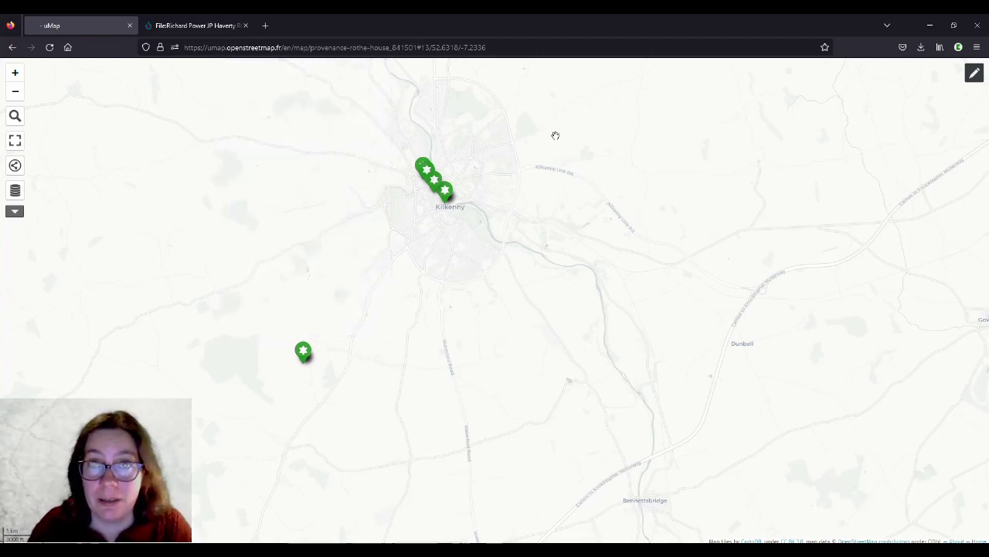
click(974, 73)
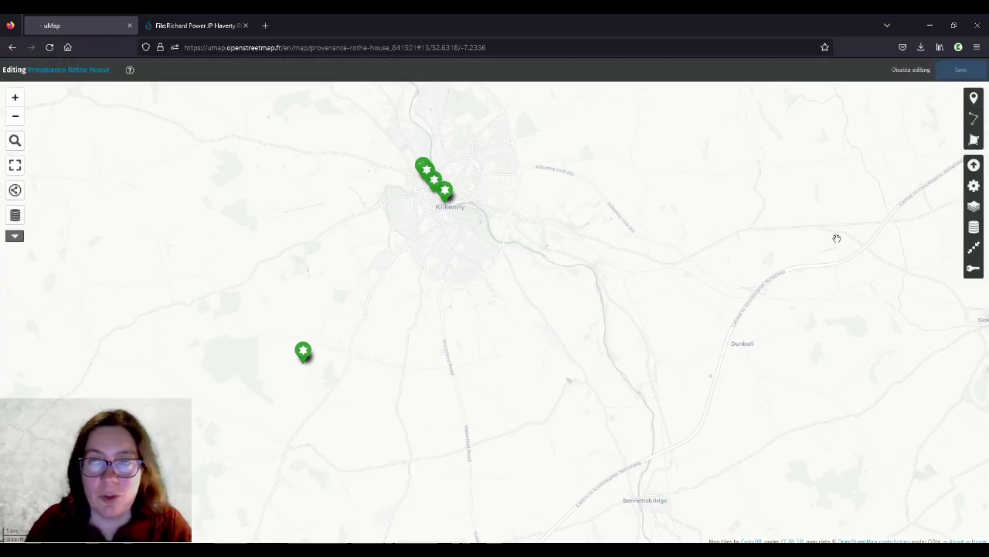
Read the iframe examples in Layer 1's popup template help, then leave editing mode
click(973, 226)
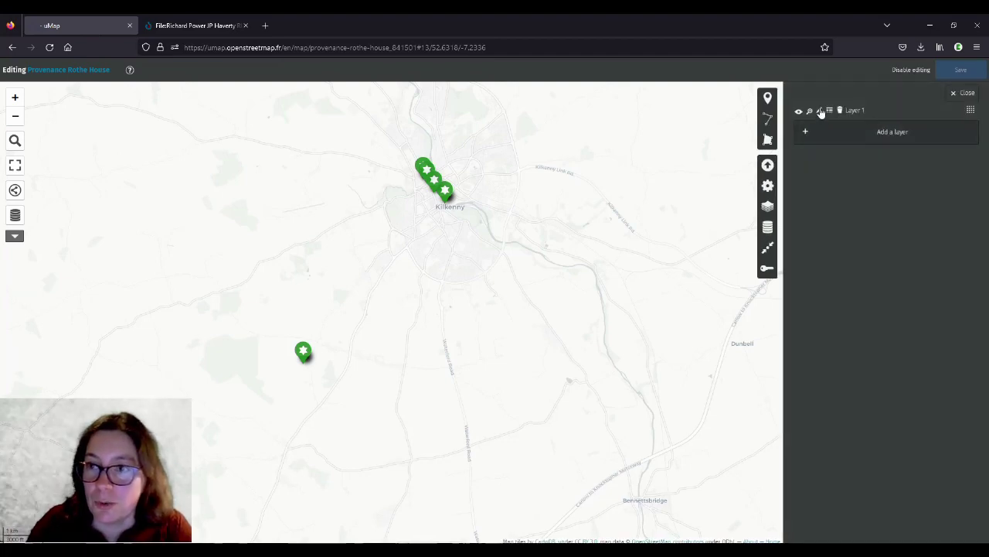
click(819, 111)
click(913, 368)
scroll(874, 322, down, 2)
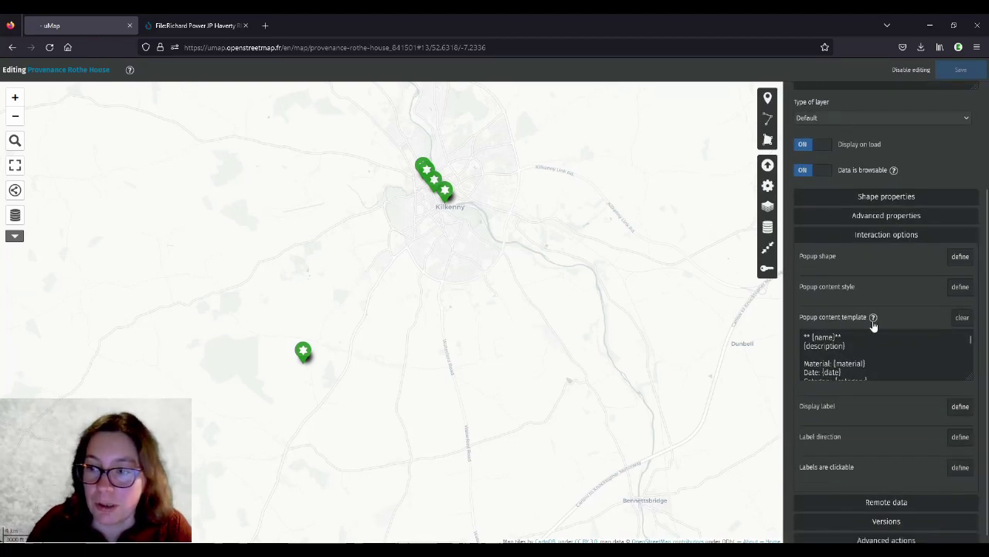
click(873, 317)
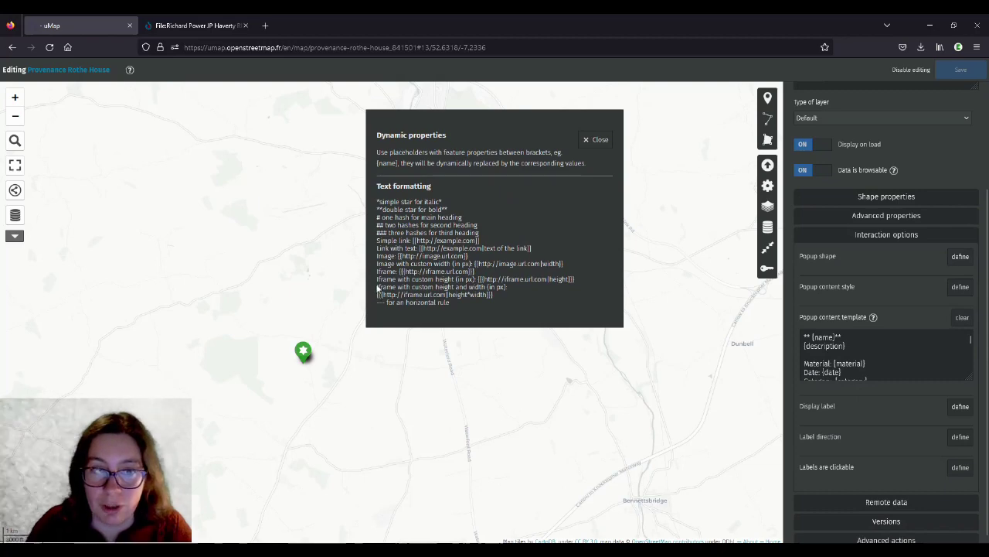
drag(378, 276, 510, 296)
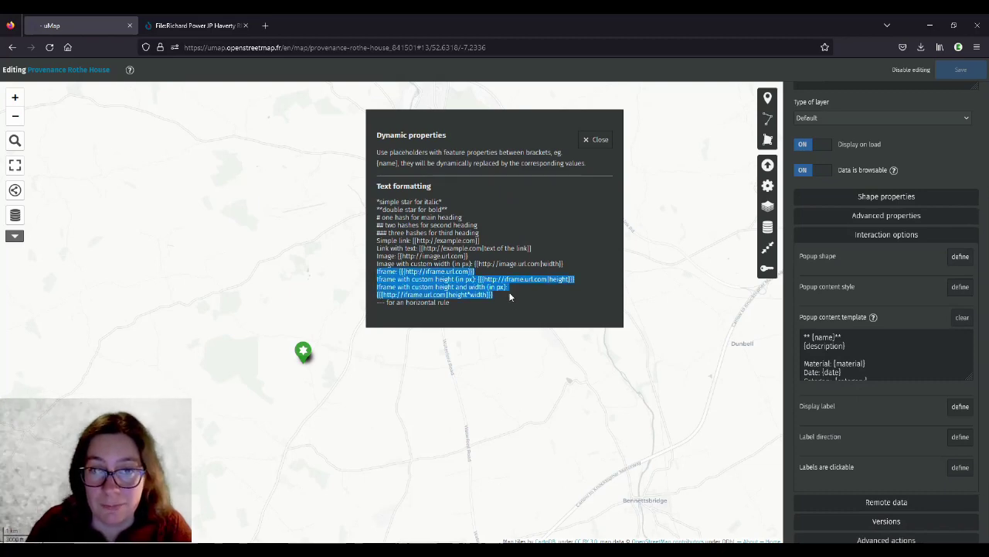
click(597, 140)
click(912, 71)
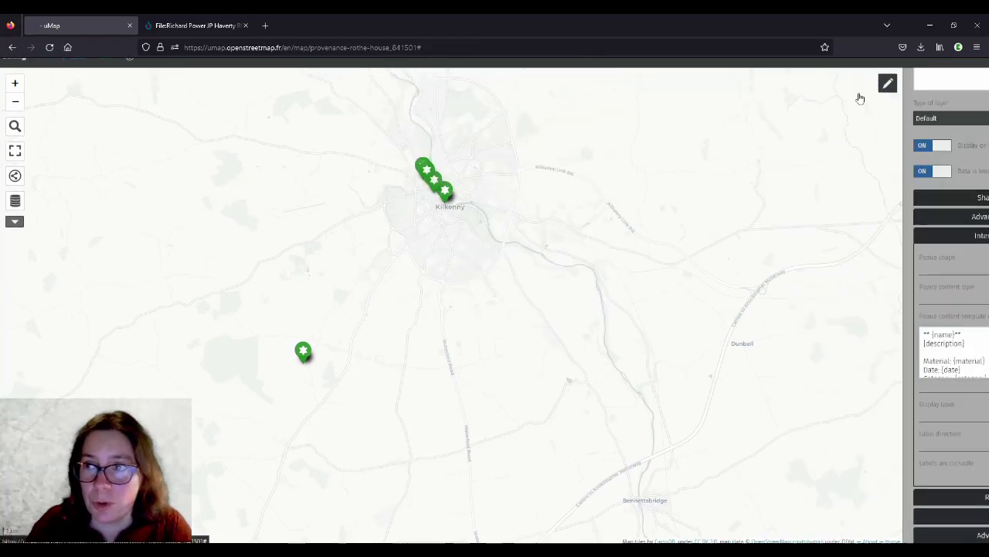
scroll(526, 178, down, 2)
click(413, 350)
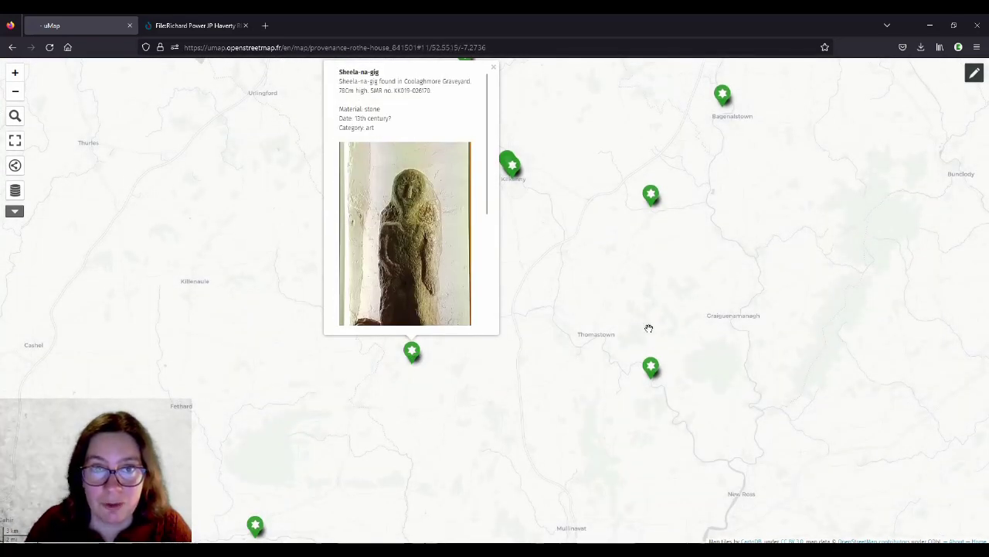
click(652, 367)
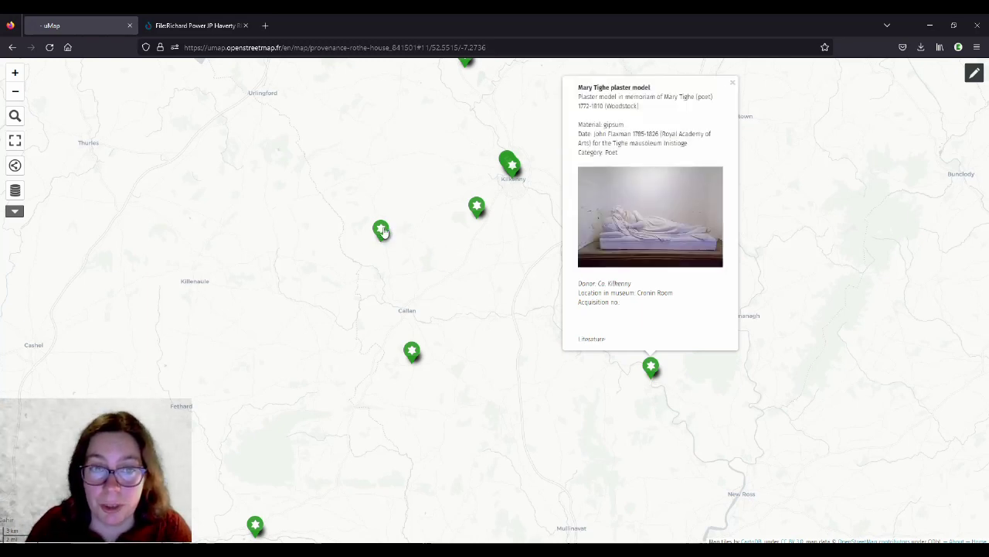
click(381, 230)
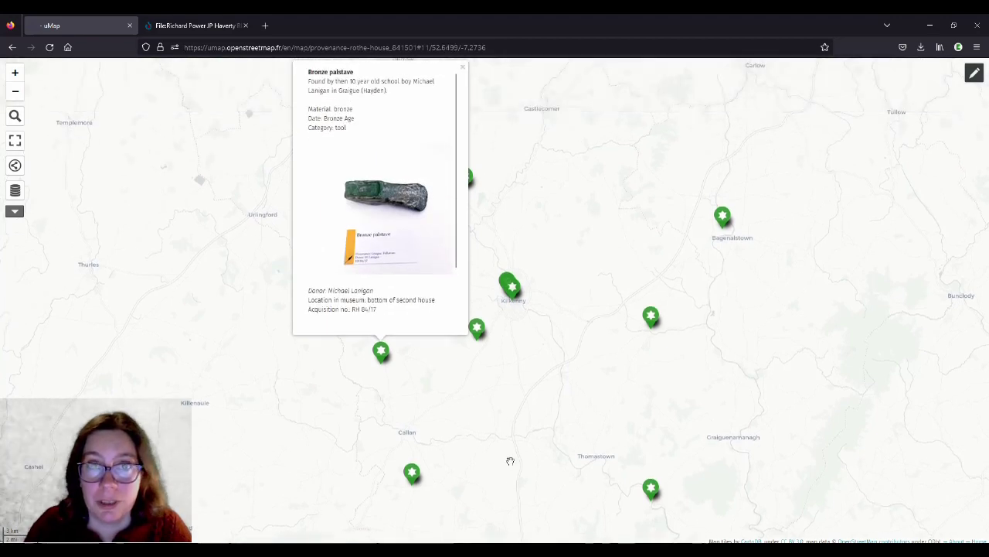
drag(510, 461, 556, 250)
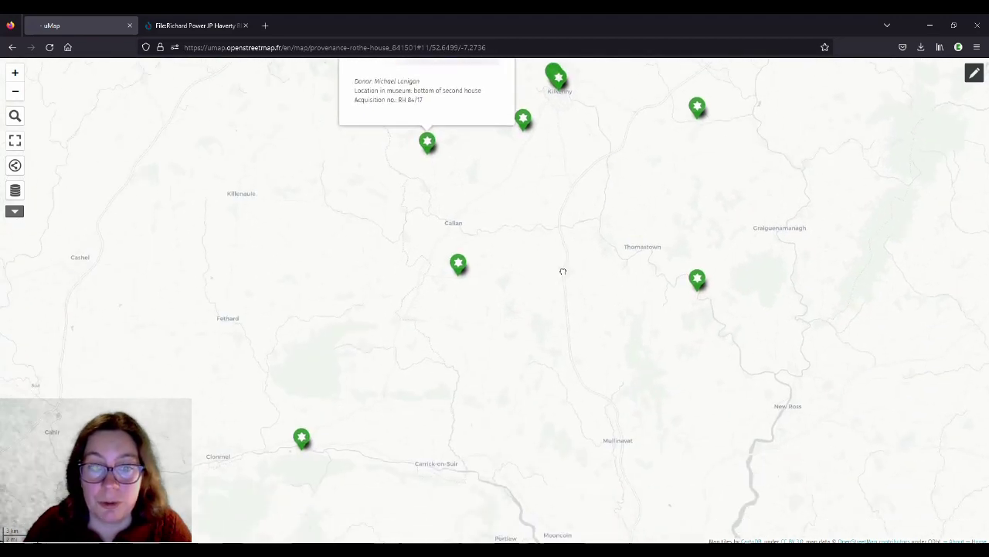
click(301, 439)
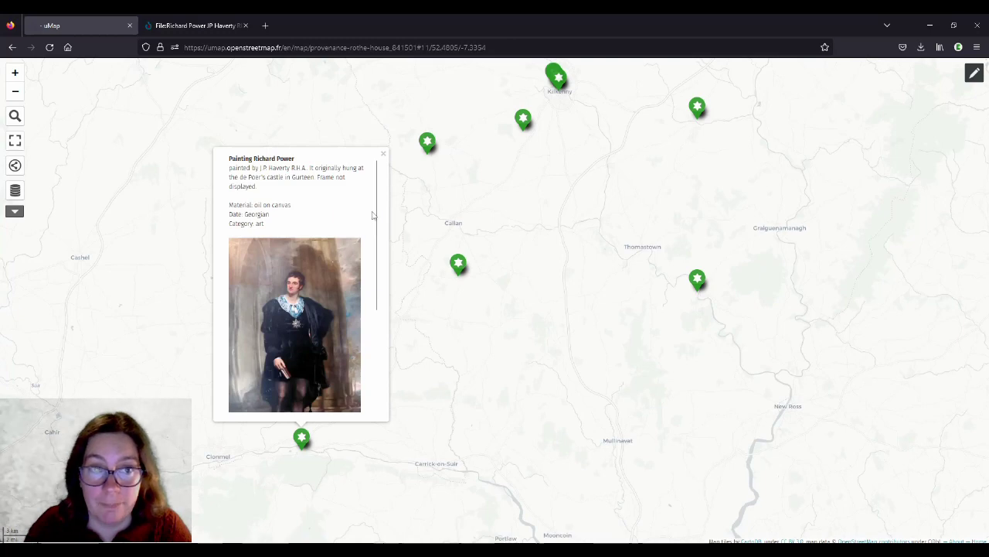
click(384, 156)
drag(563, 138, 495, 286)
scroll(483, 284, down, 1)
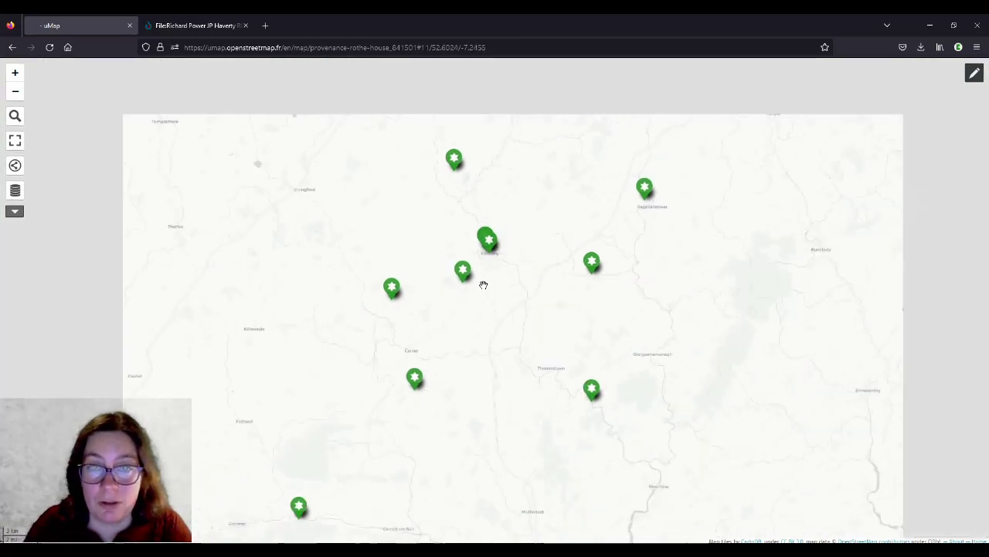
scroll(487, 282, down, 1)
drag(544, 188, 527, 308)
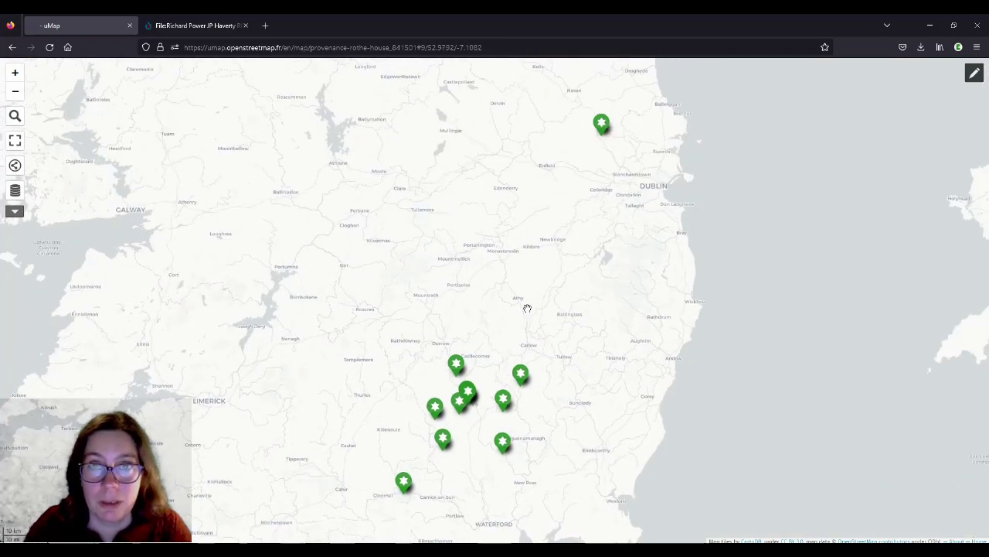
drag(570, 399, 533, 366)
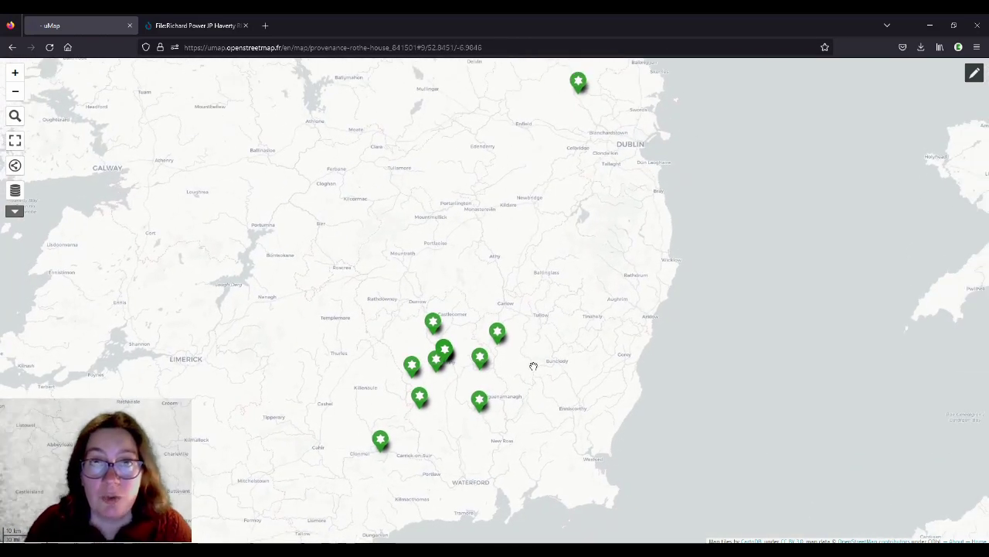